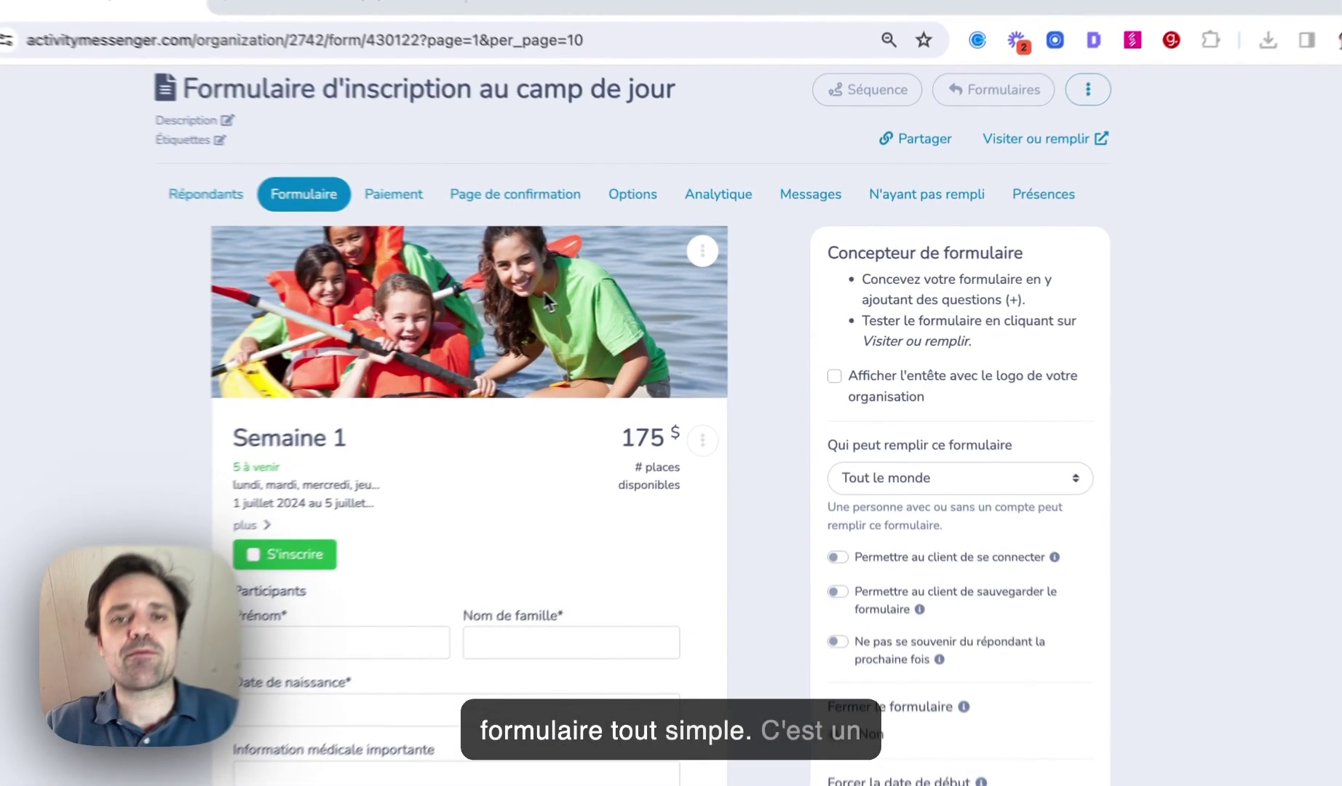
Try moving the header image below Semaine 1, check its Canva size options, then close unchanged
mouse_move(536, 378)
left_mouse_down()
mouse_move(545, 584)
mouse_move(550, 306)
mouse_move(525, 311)
left_mouse_up()
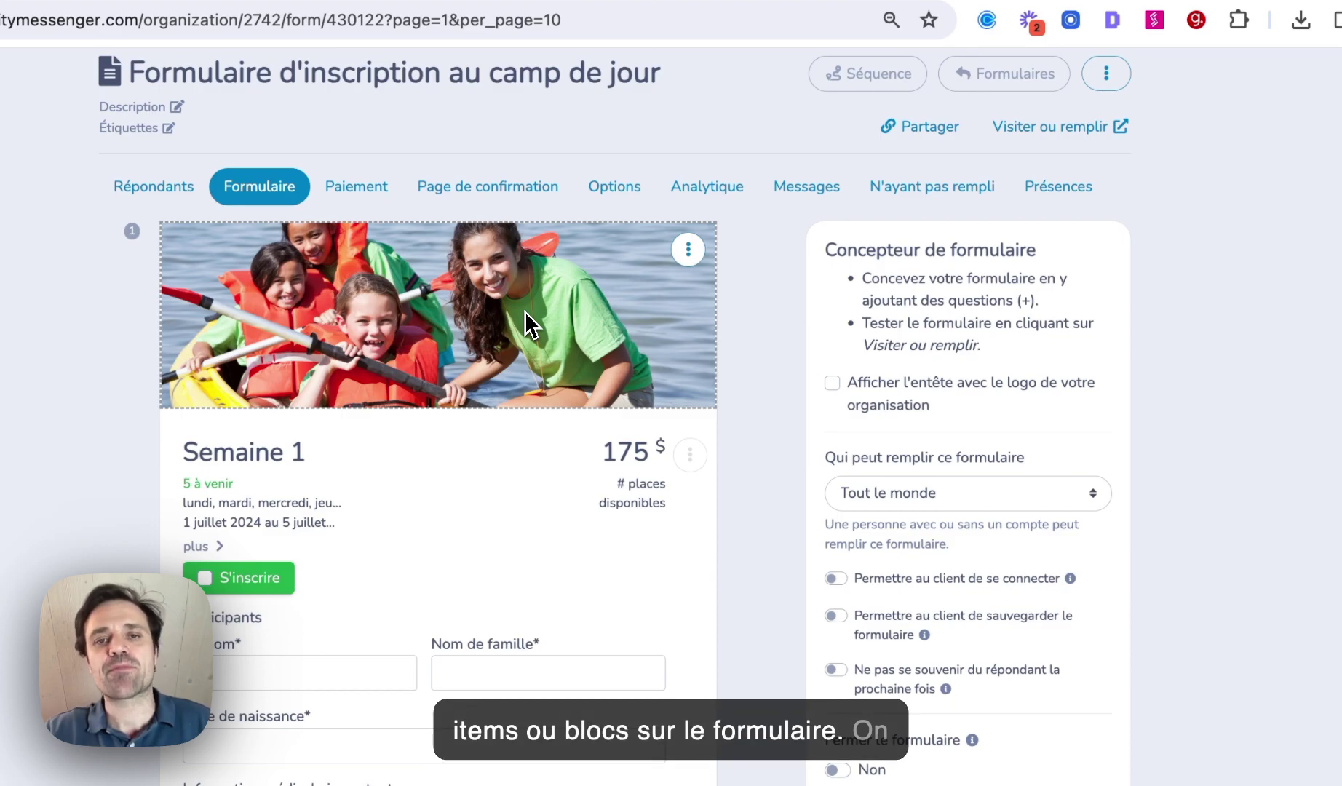
left_click(687, 249)
left_click(698, 284)
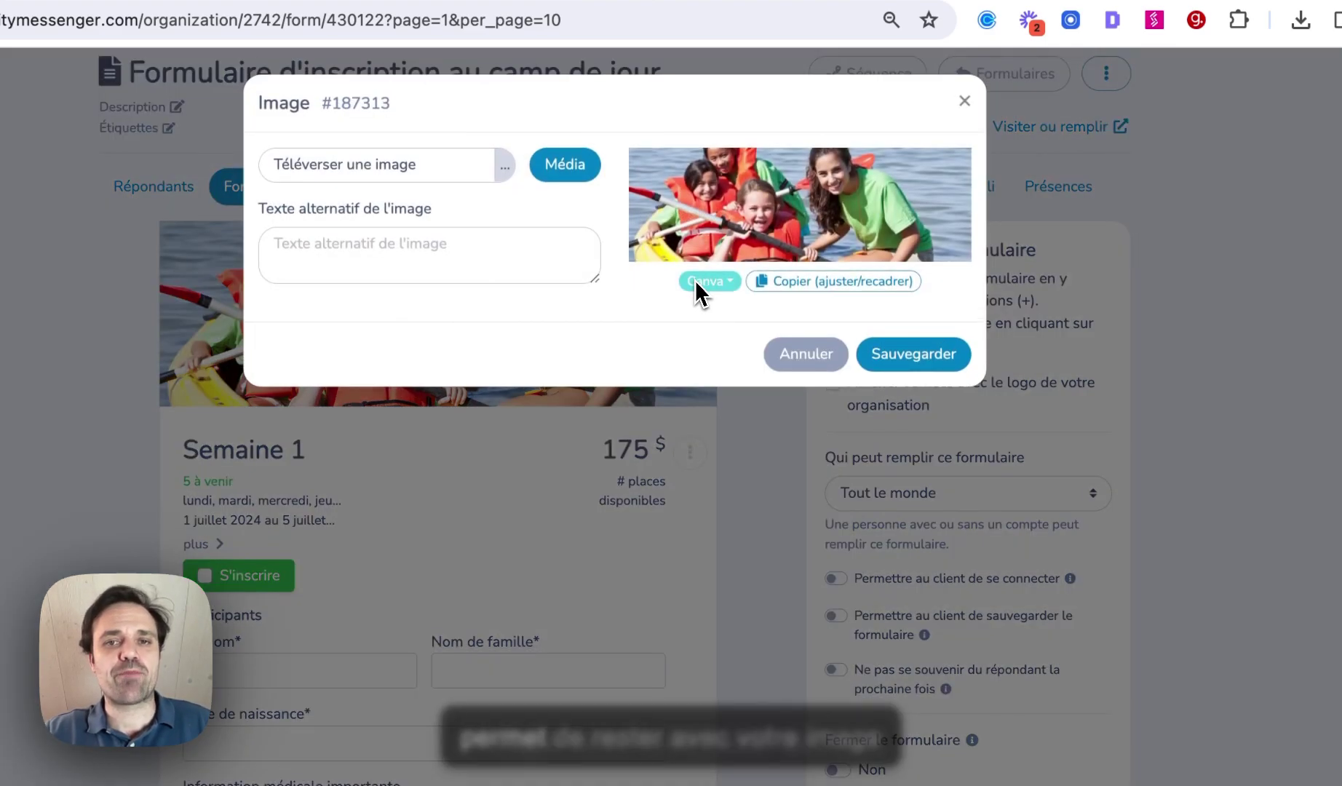
left_click(695, 280)
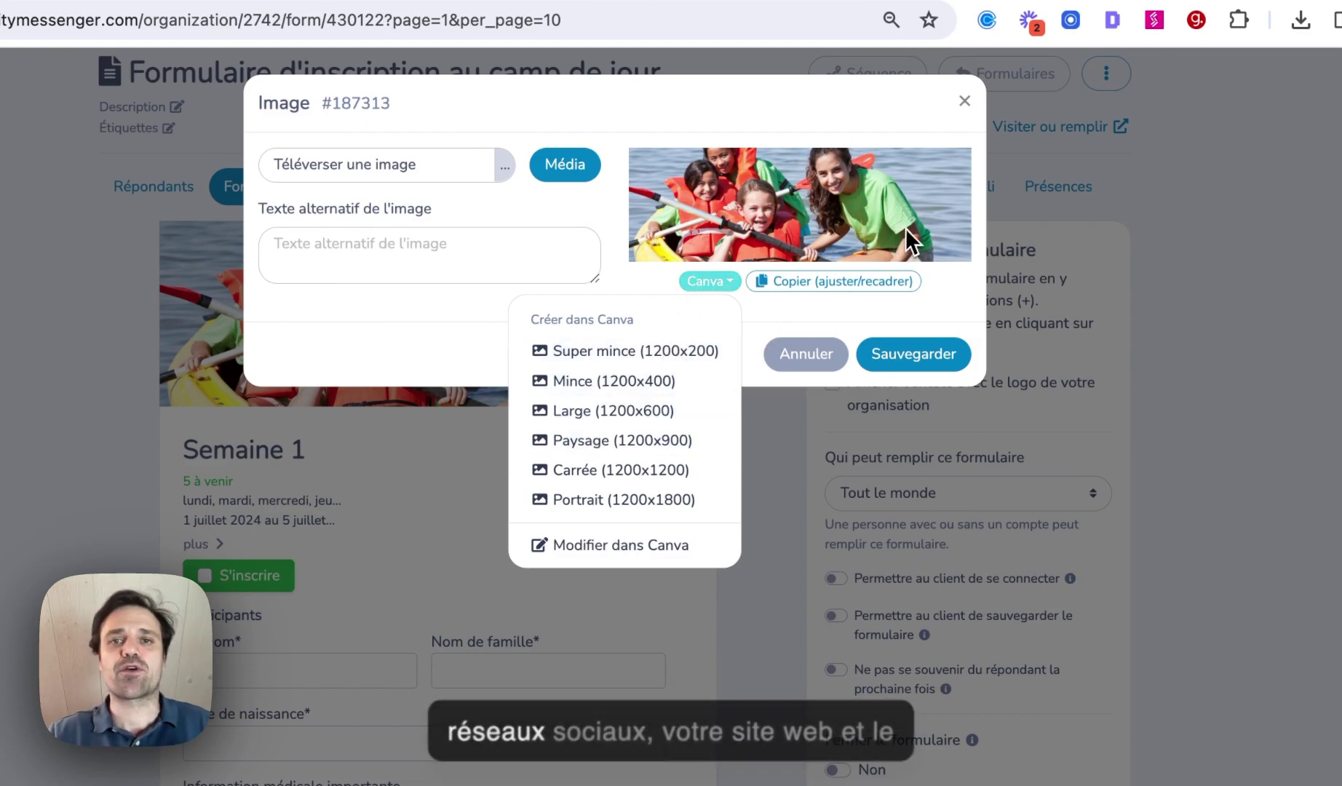
left_click(964, 101)
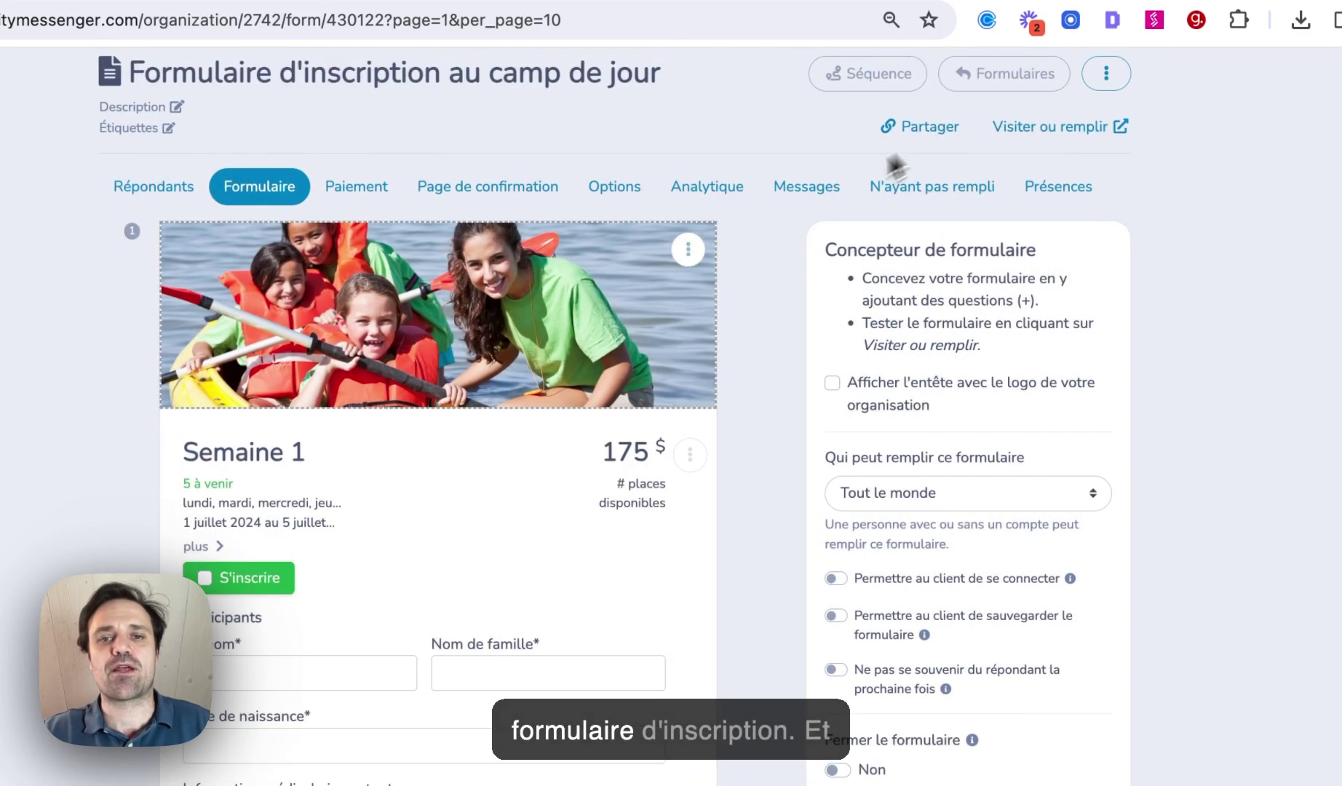
Open the Semaine 1 block's editor and its event settings (175 $, 30 participants)
scroll(715, 249, "down", 5)
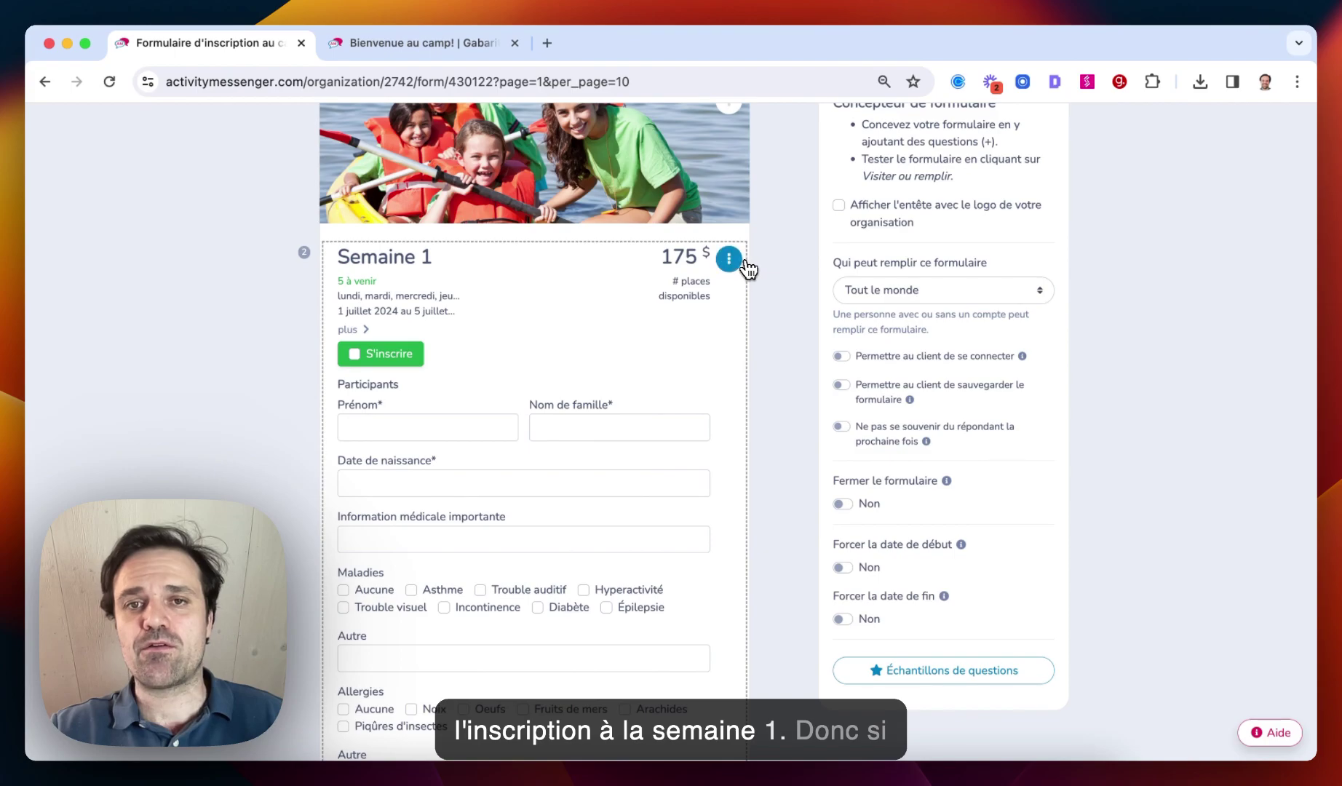
left_click(729, 259)
left_click(739, 291)
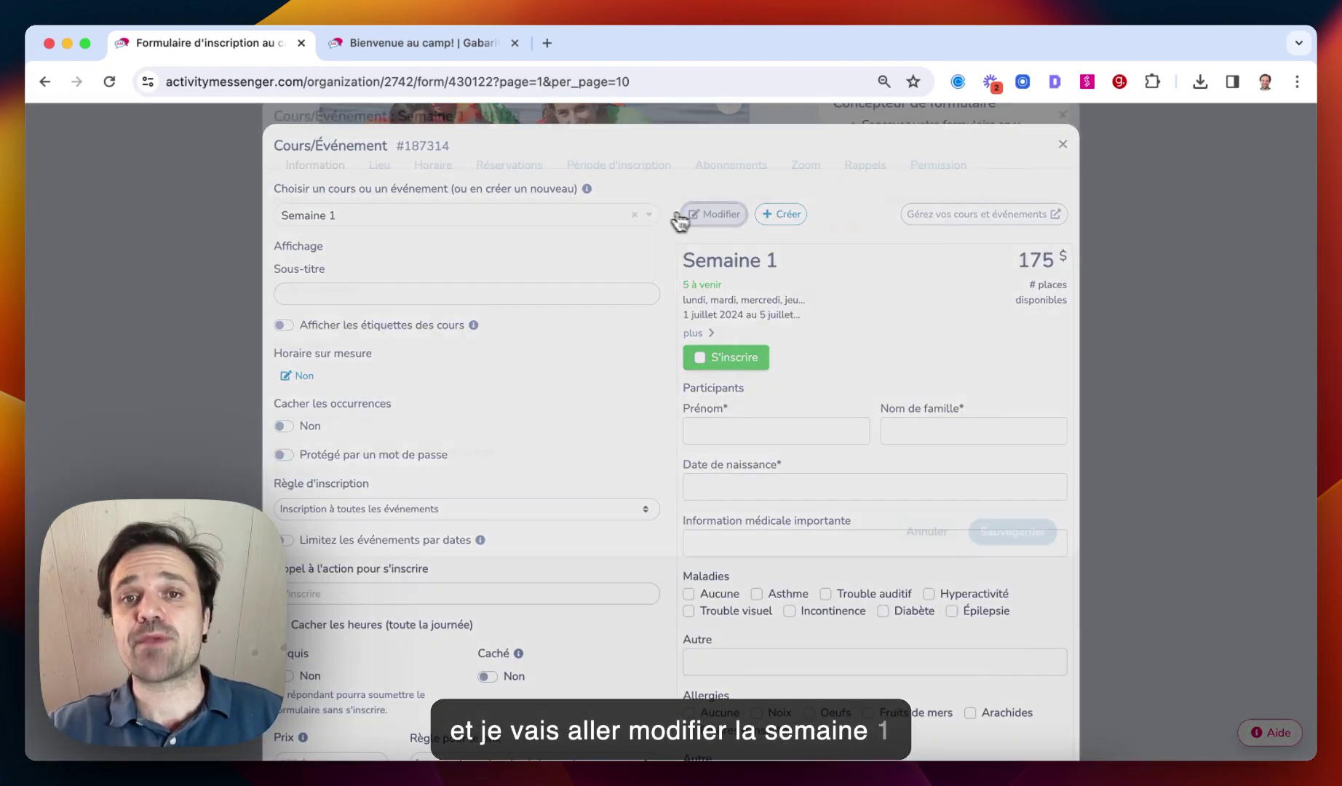
left_click(713, 214)
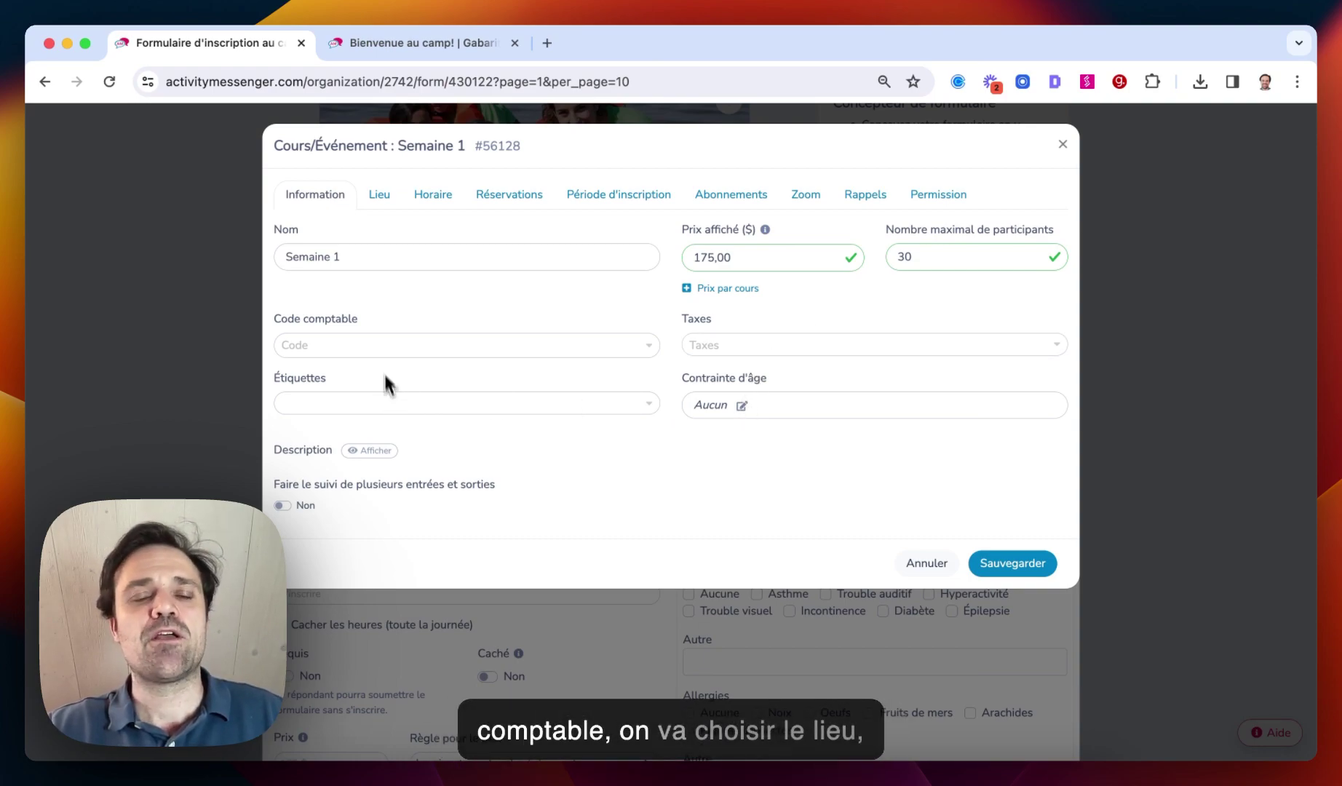
Review Semaine 1's location and five 09:00, 8-hour sessions for 1–5 July 2024, then save
left_click(372, 206)
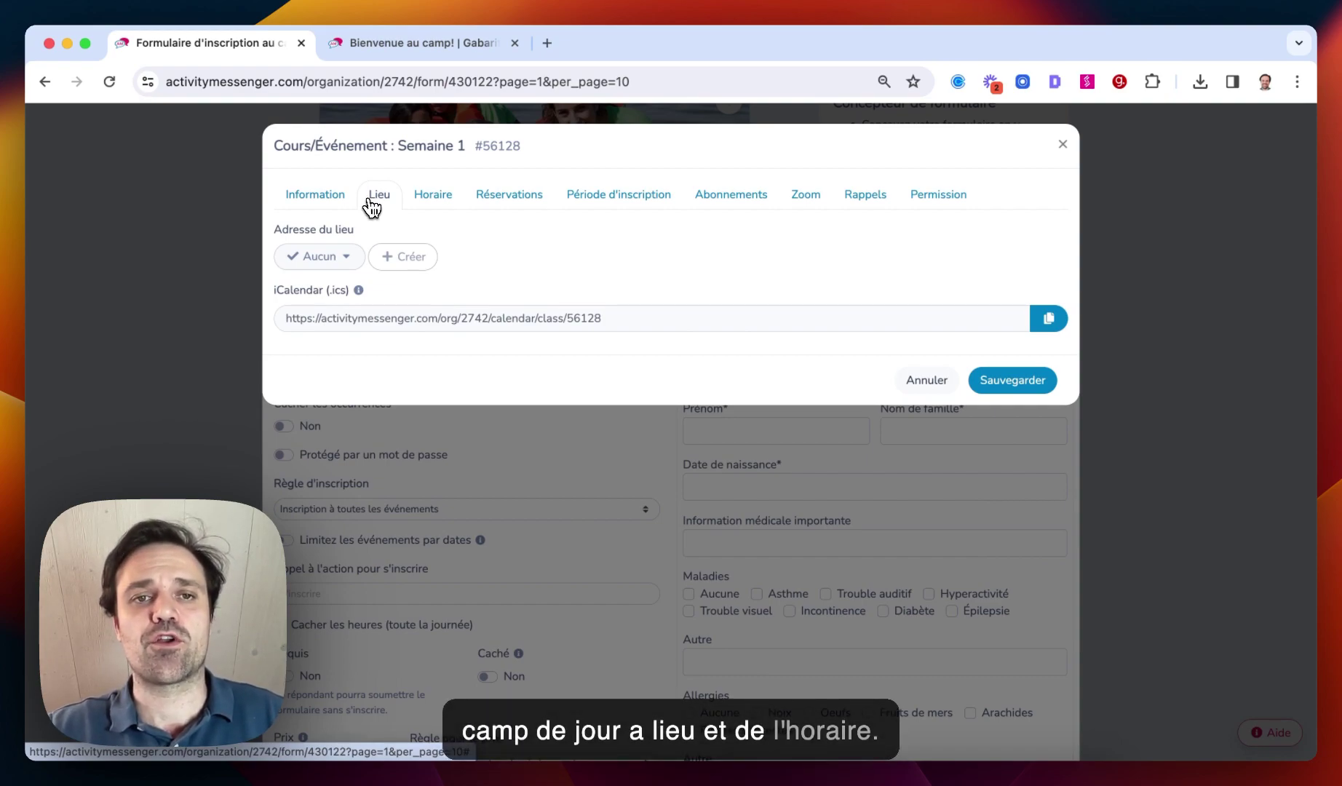
left_click(429, 198)
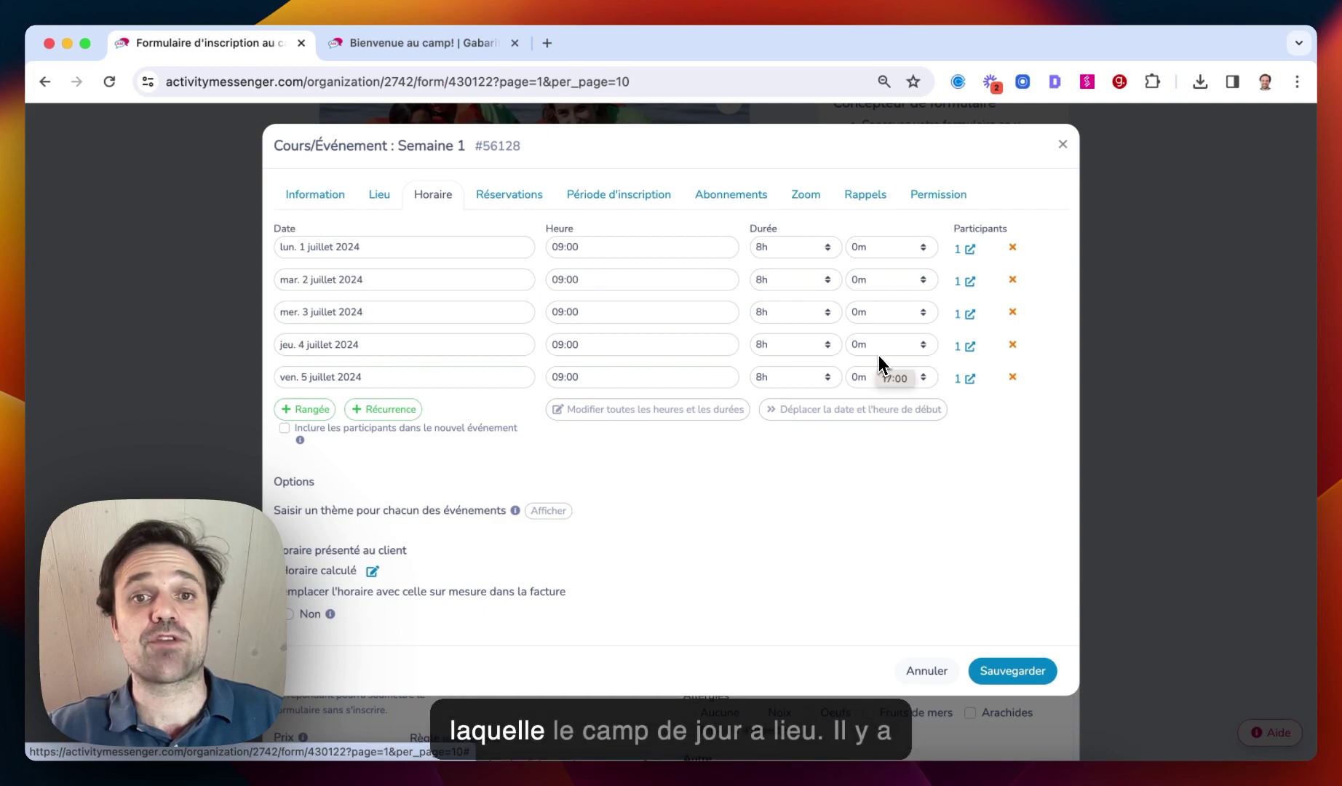
left_click(999, 674)
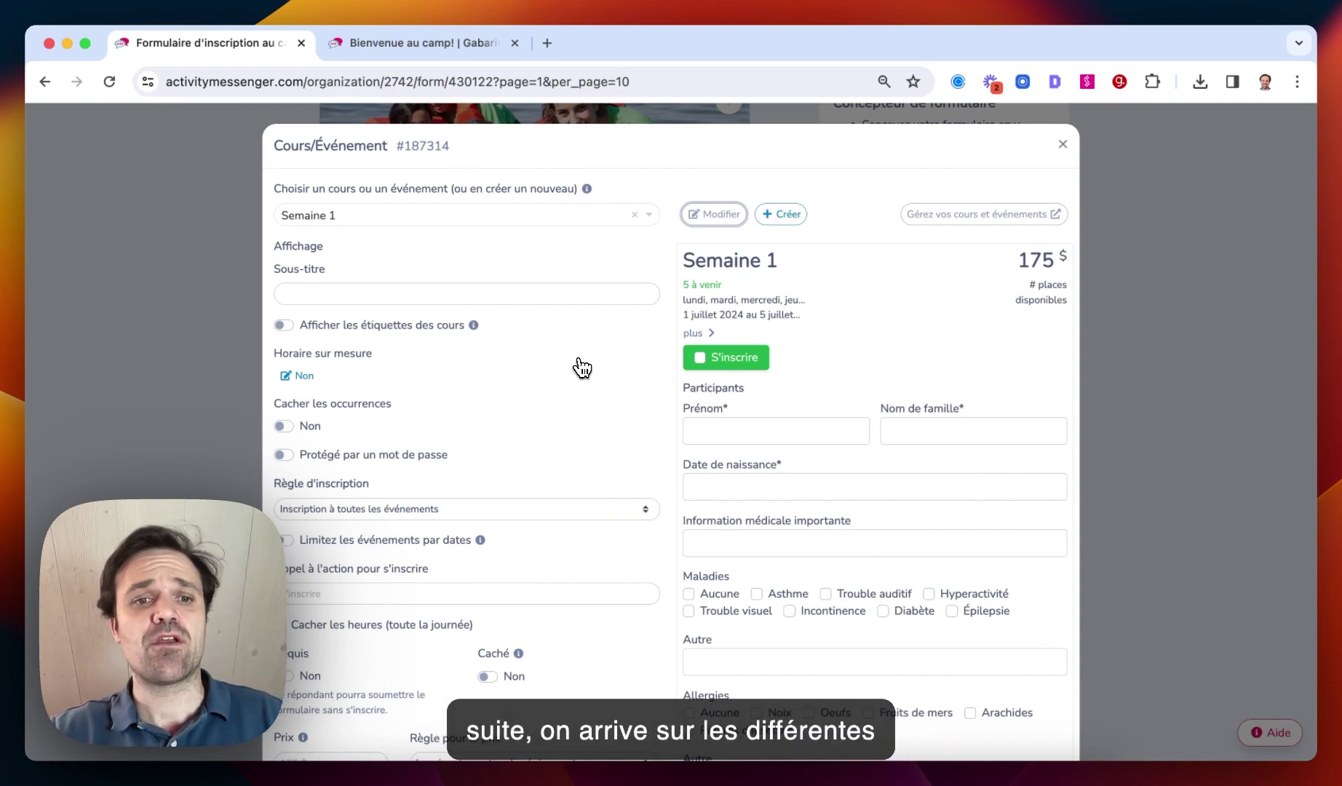
Switch on Automatisation de la liste d'attente, offering freed places in signup order with 48 hours
scroll(582, 368, "down", 3)
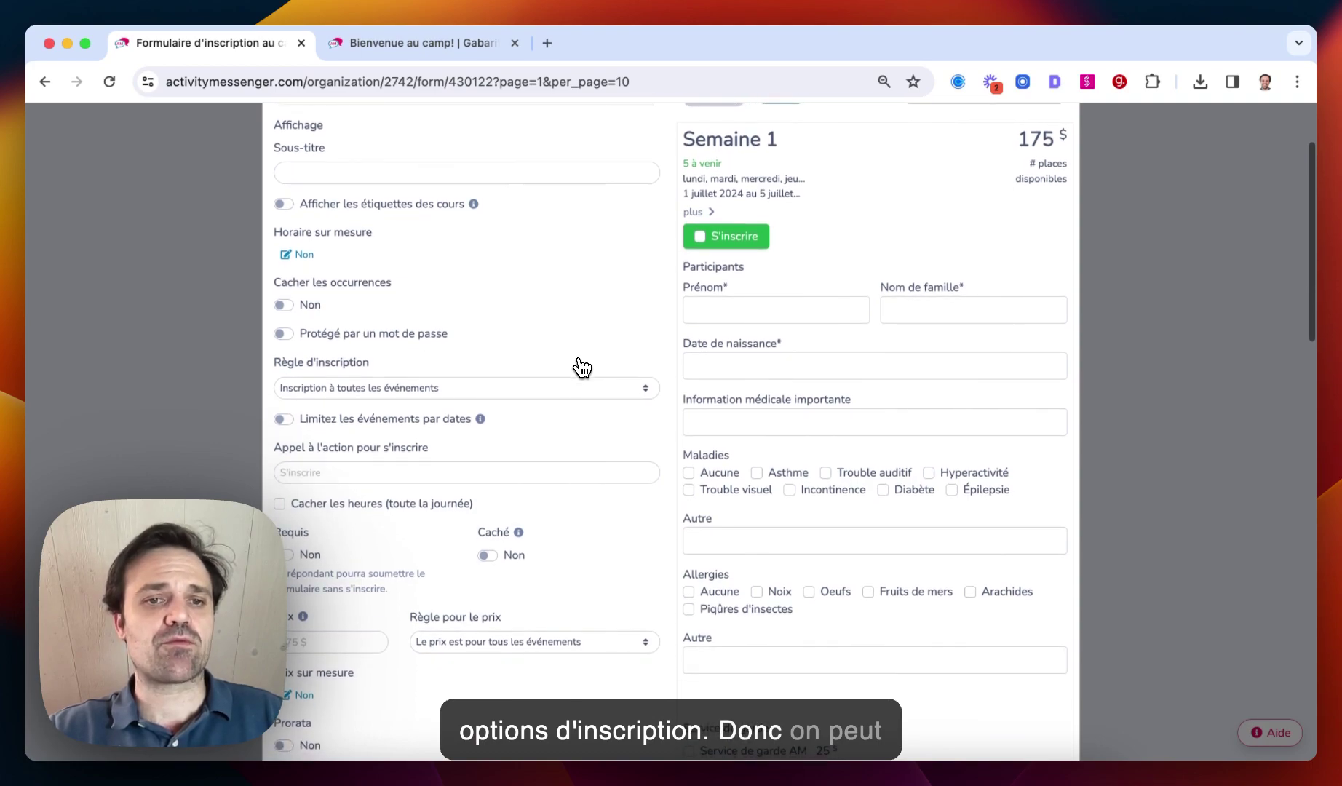
scroll(443, 335, "down", 6)
scroll(437, 336, "down", 3)
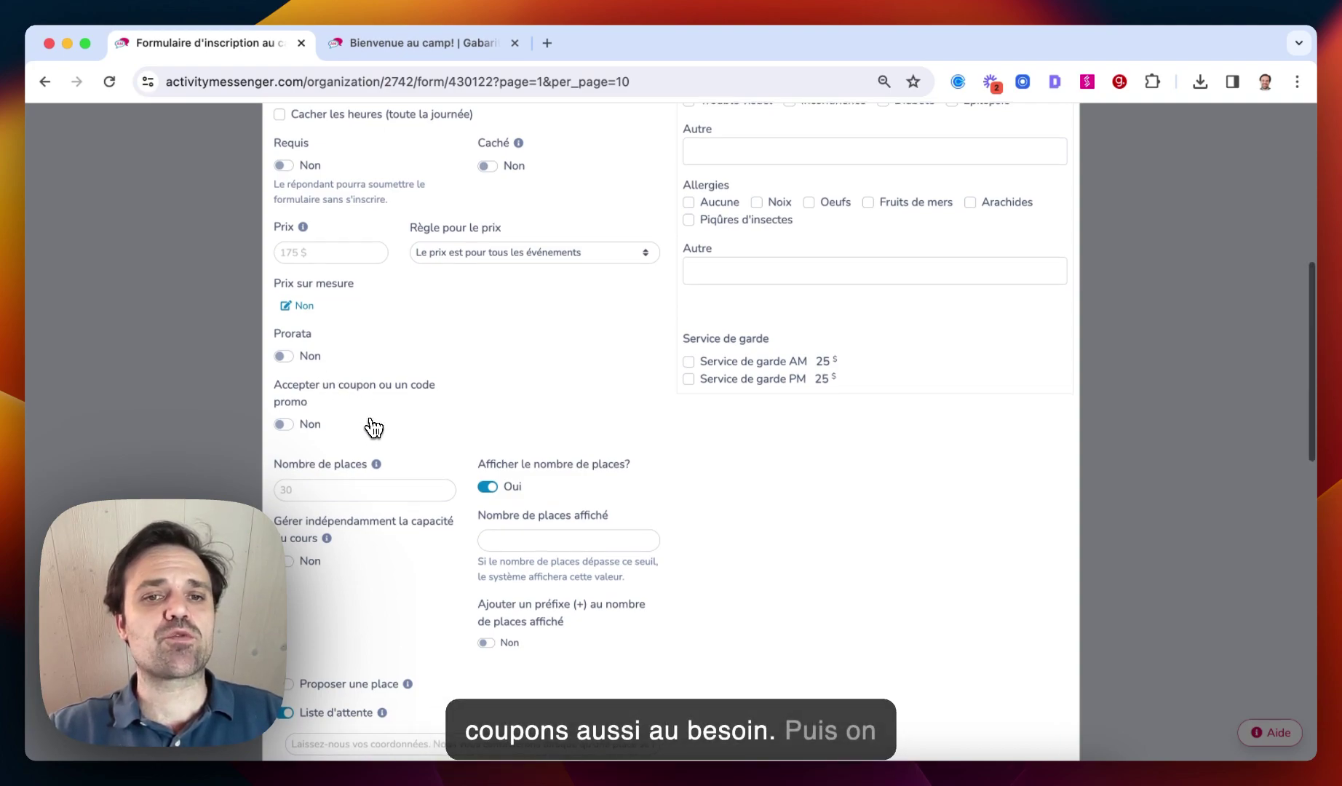
scroll(375, 428, "down", 2)
scroll(549, 364, "down", 5)
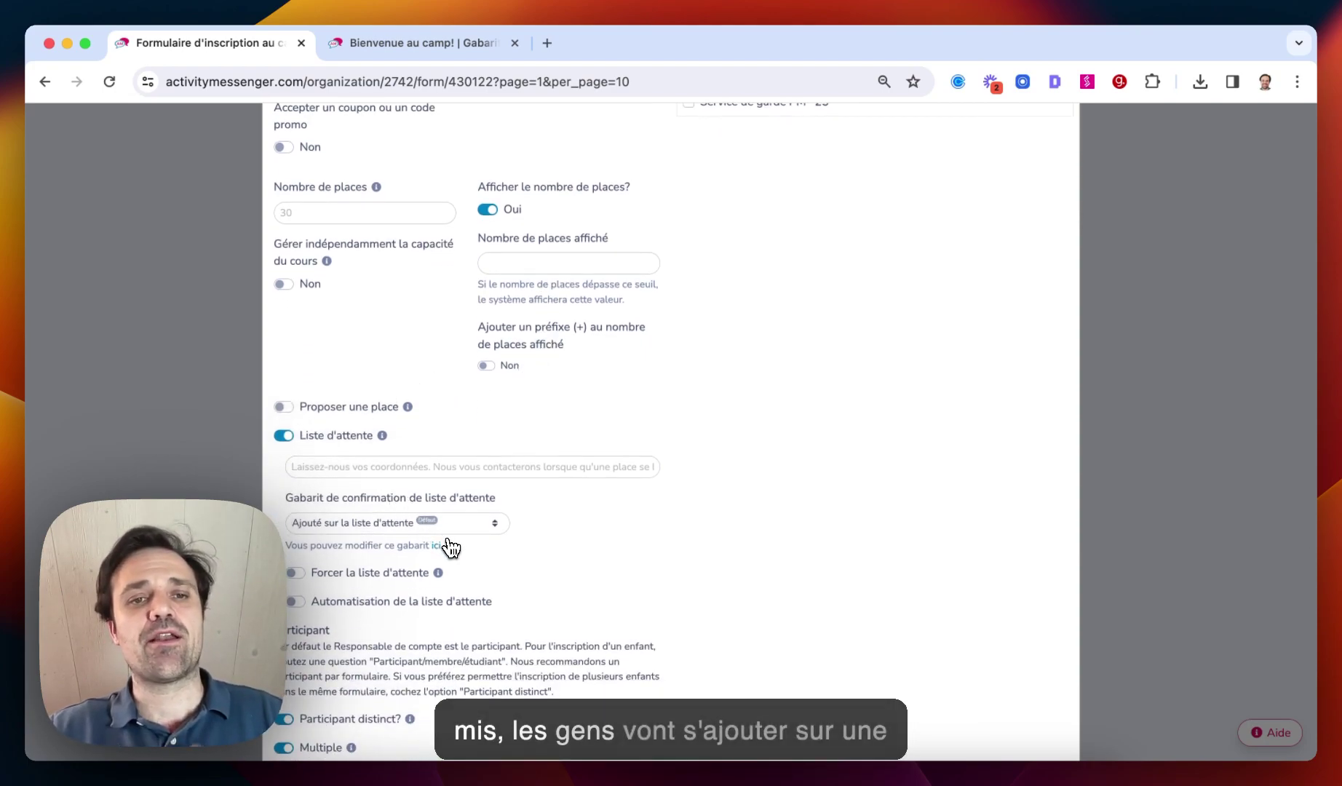
scroll(447, 546, "down", 5)
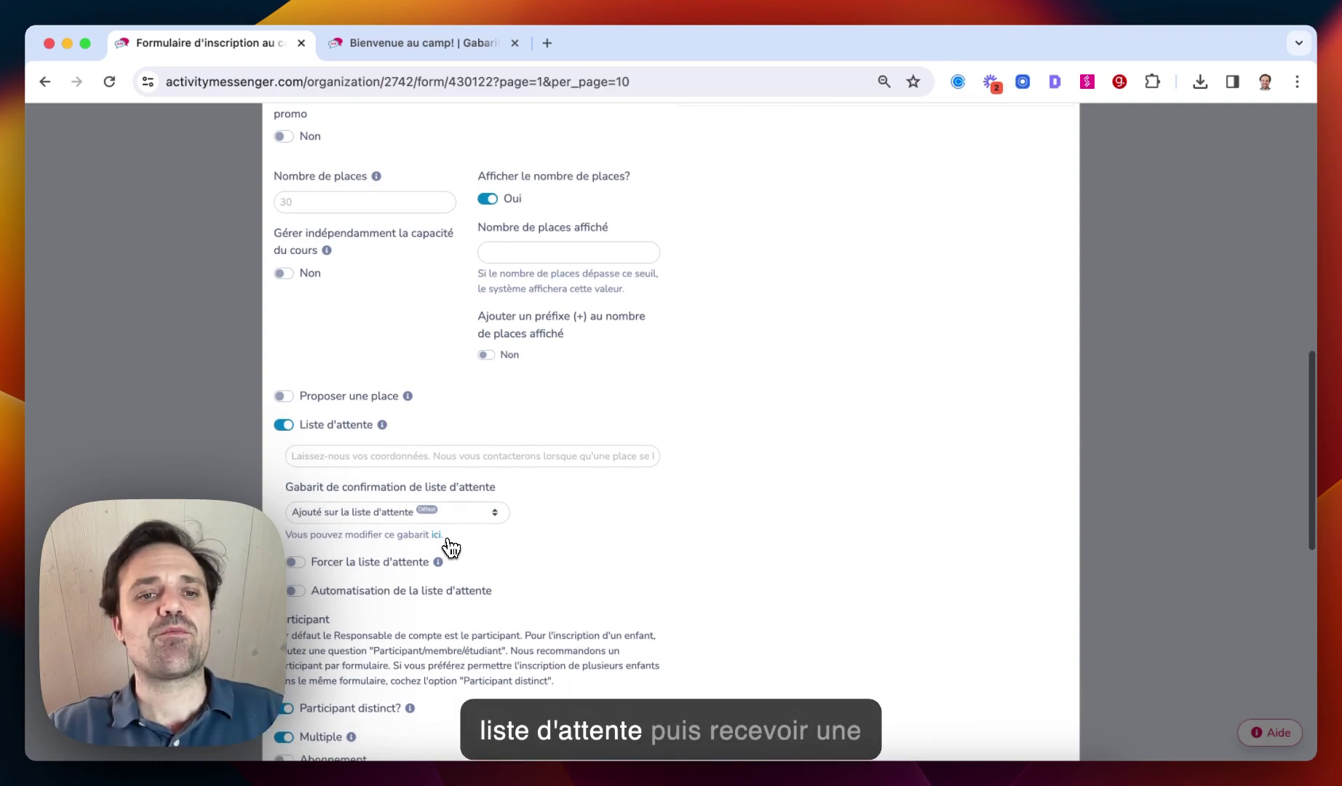
left_click(295, 438)
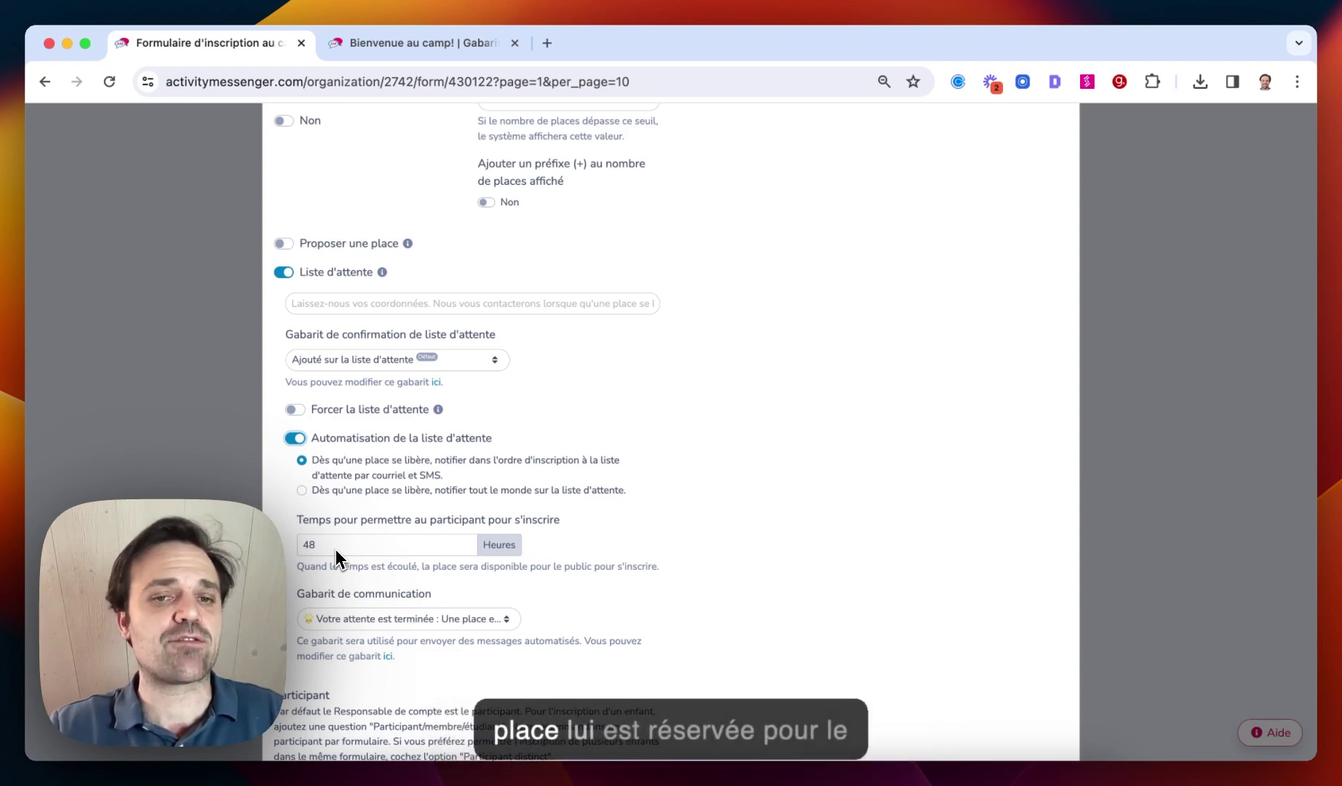
scroll(357, 551, "down", 2)
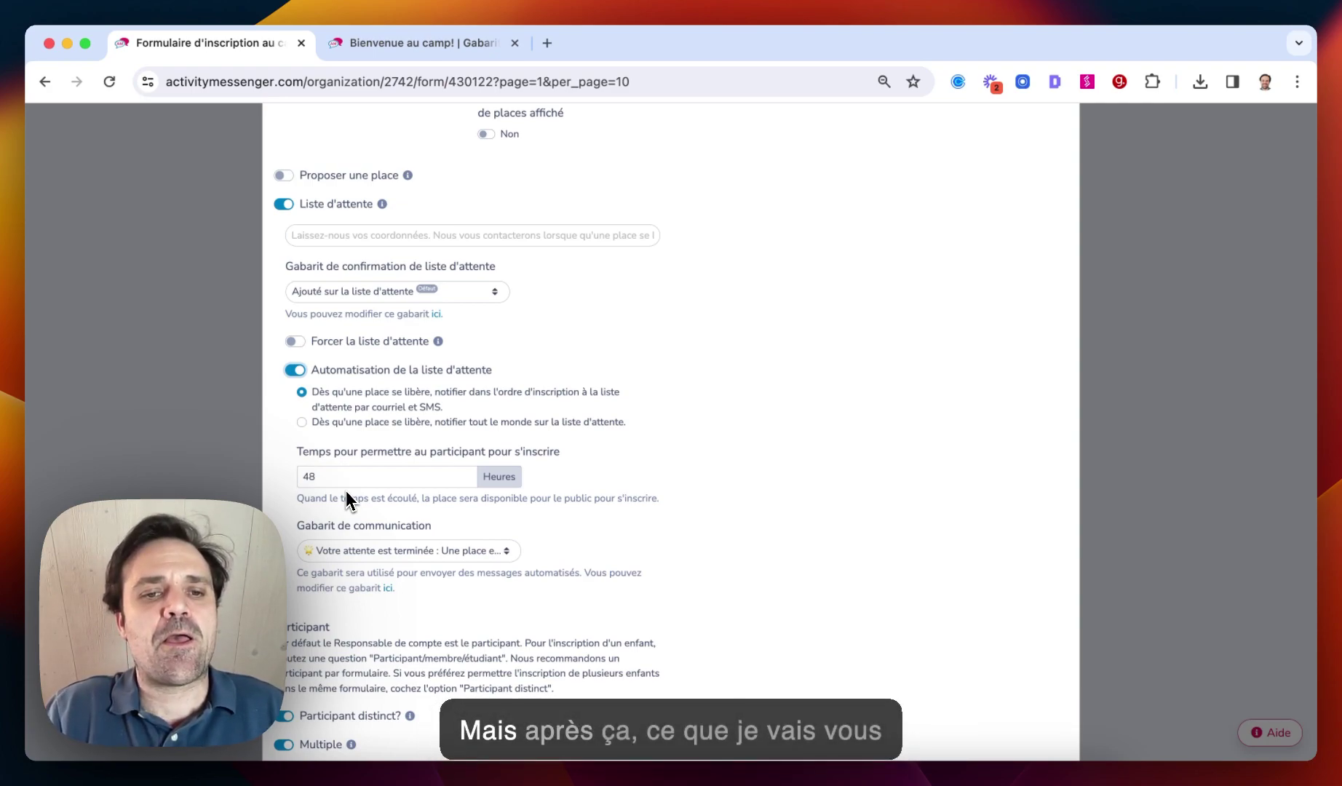
scroll(346, 492, "down", 10)
Enable the Facultatif Mot de passe pour récupérer l'enfant question and save the Semaine 1 block
scroll(346, 497, "up", 2)
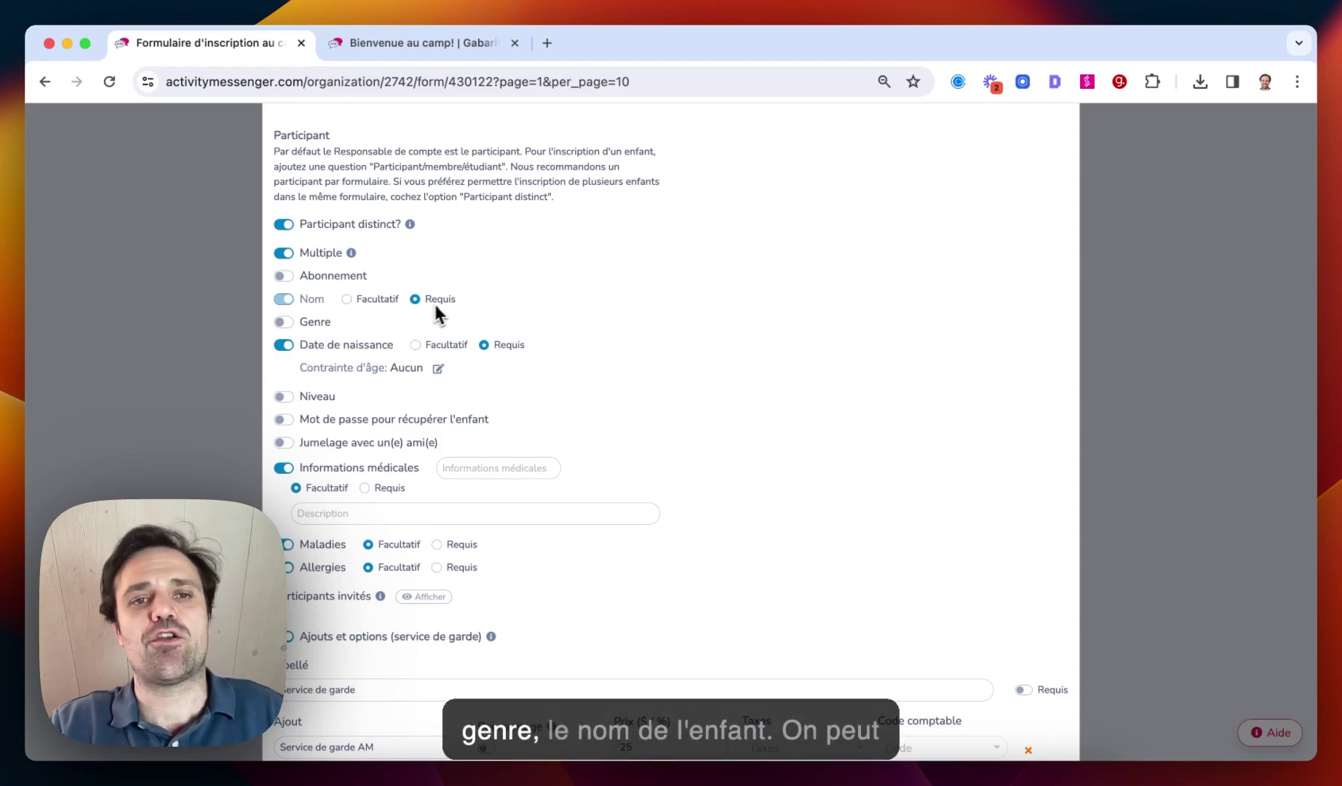
scroll(378, 364, "down", 2)
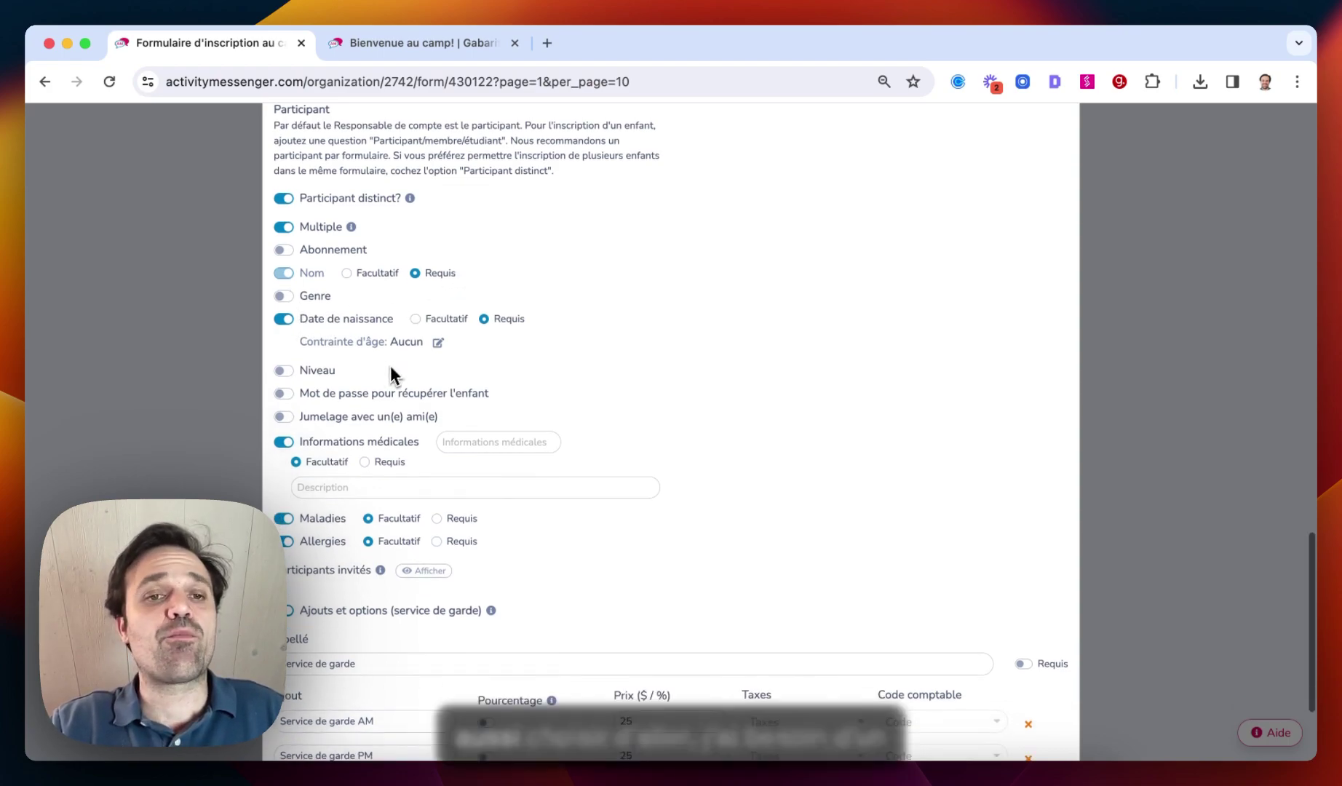
left_click(282, 345)
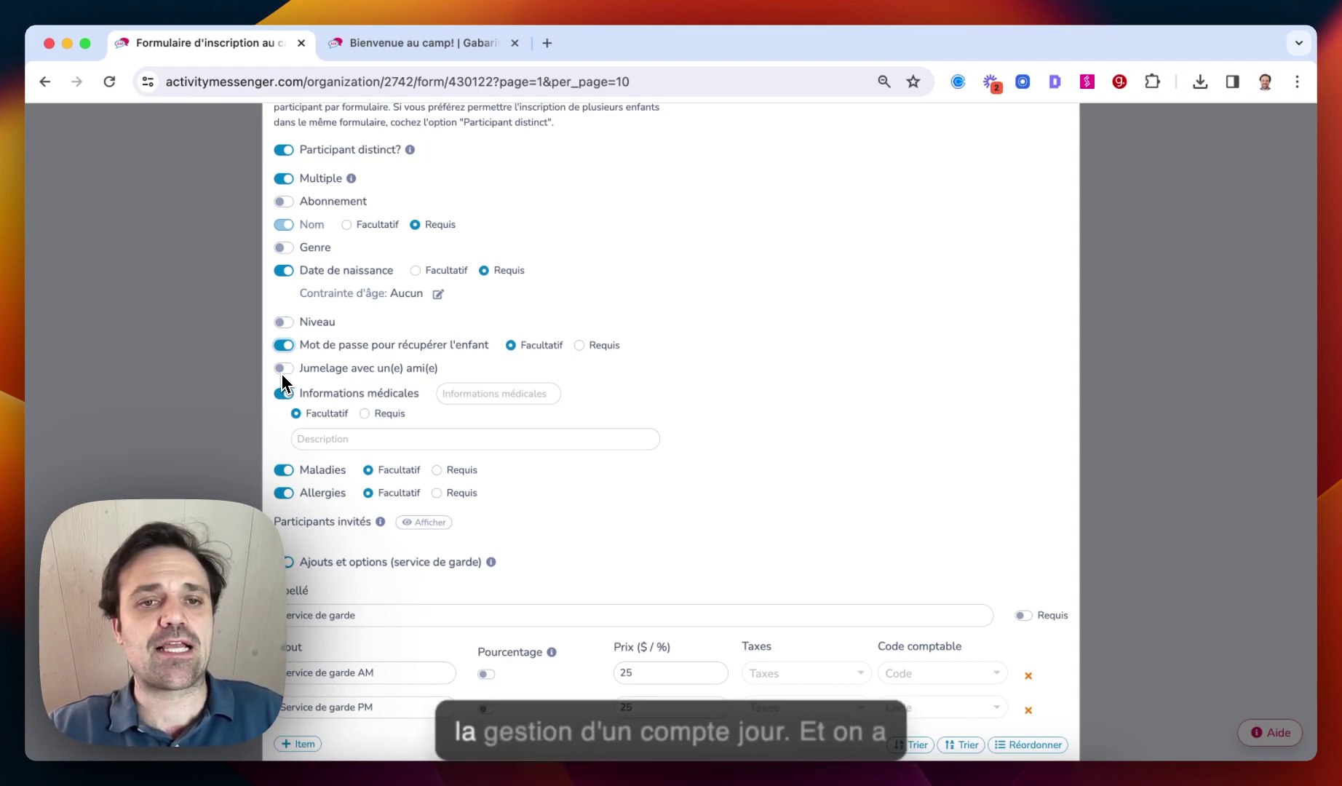
scroll(292, 400, "down", 3)
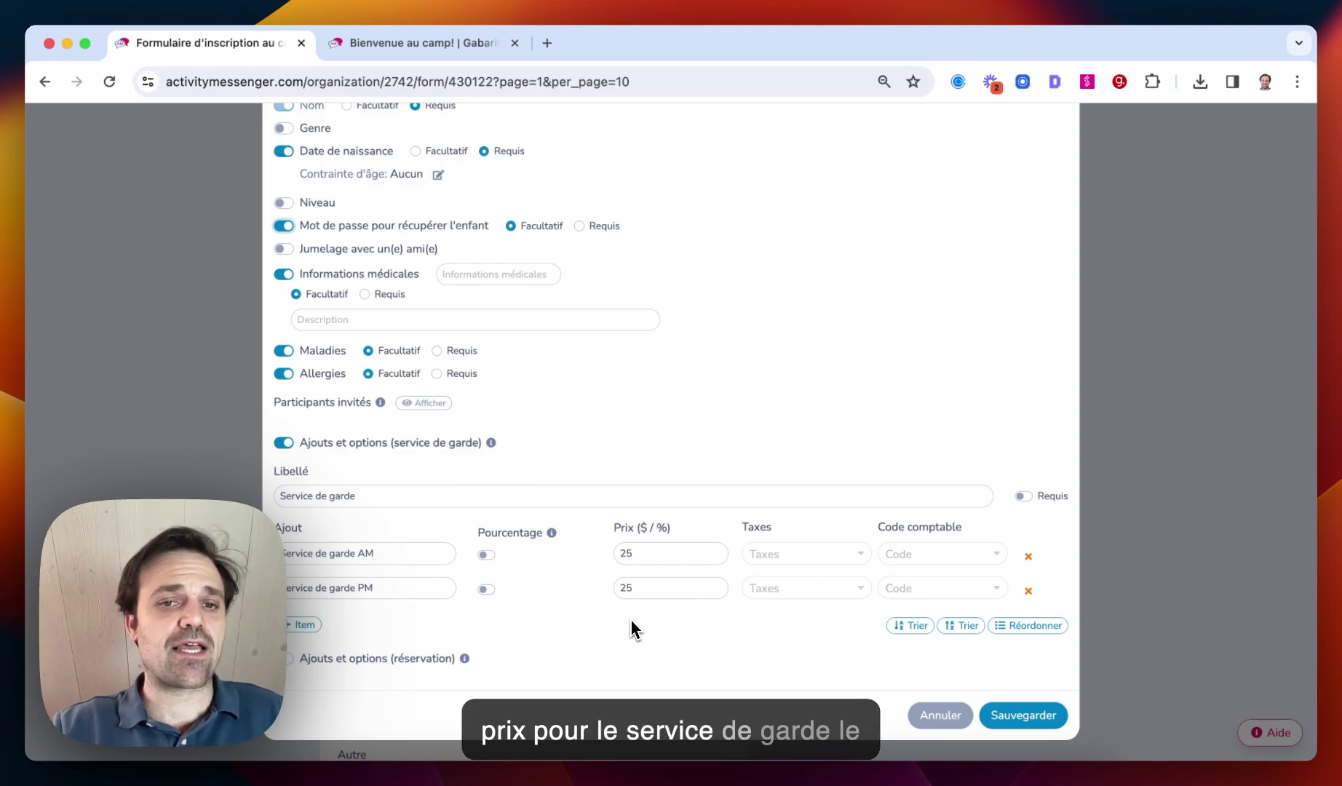
left_click(994, 715)
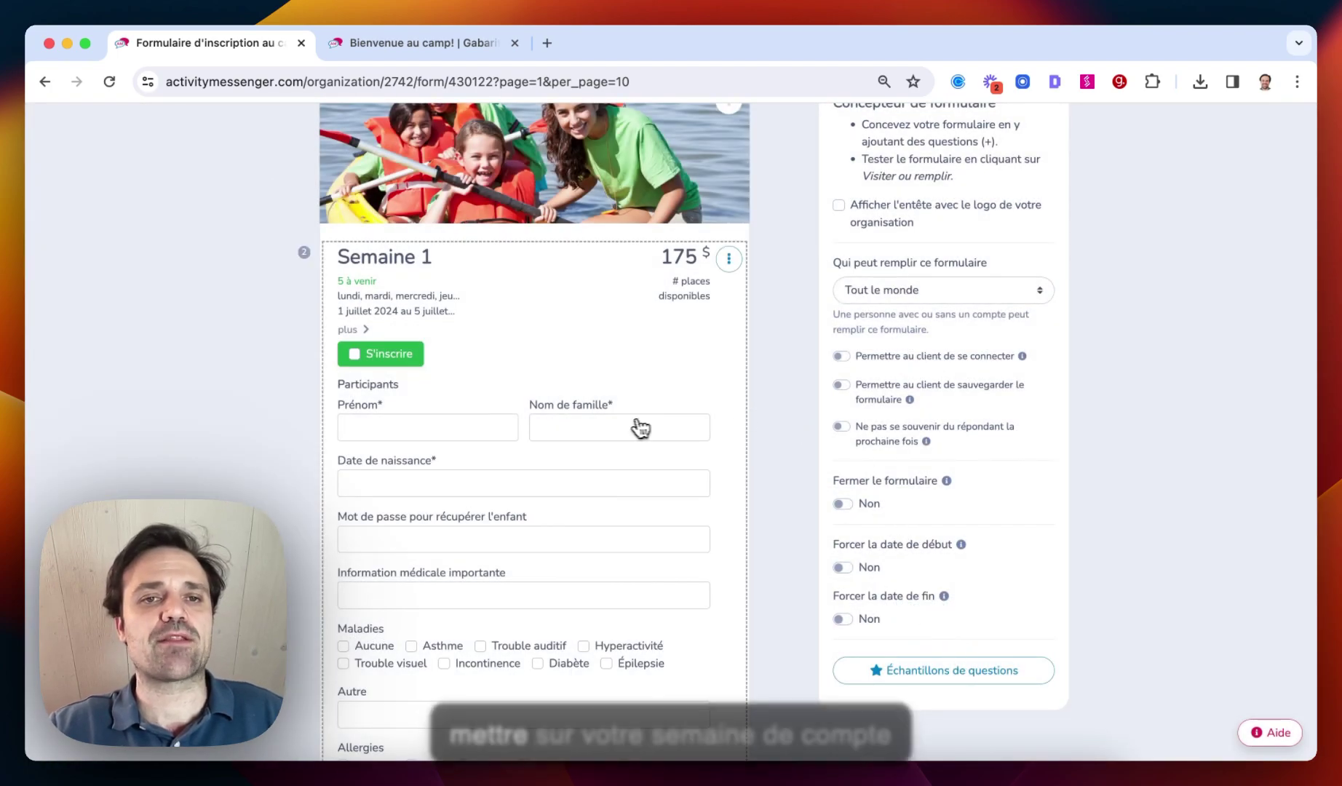
scroll(620, 419, "down", 5)
scroll(618, 422, "down", 6)
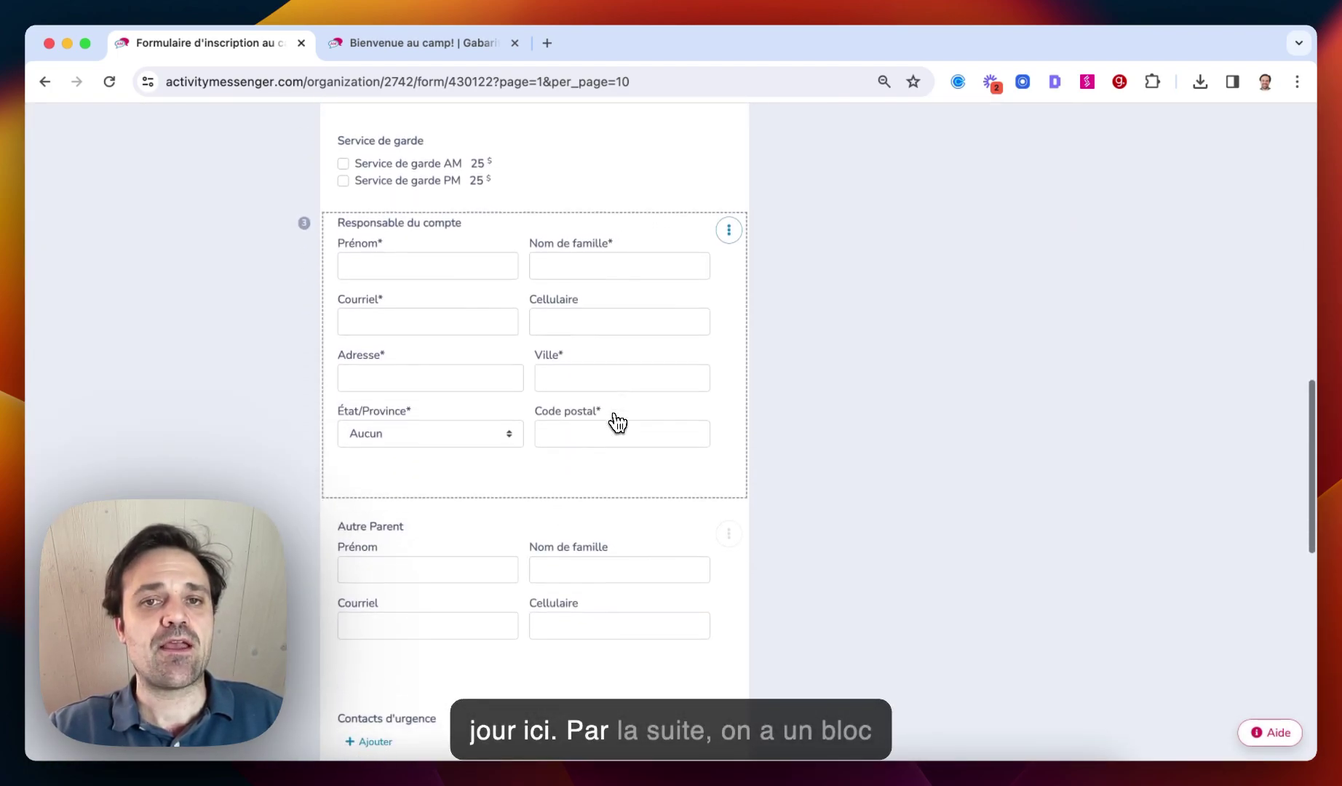
scroll(618, 422, "up", 1)
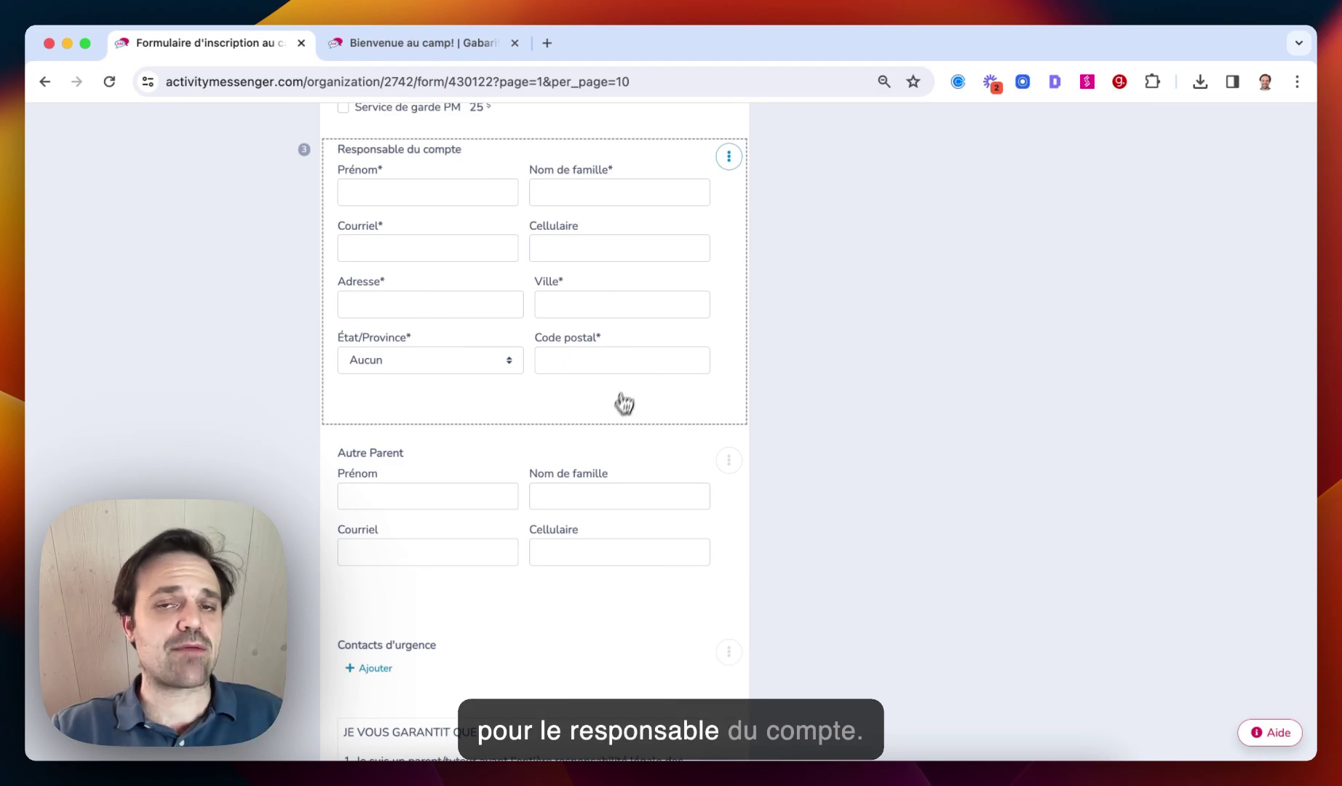
left_click(728, 156)
left_click(731, 187)
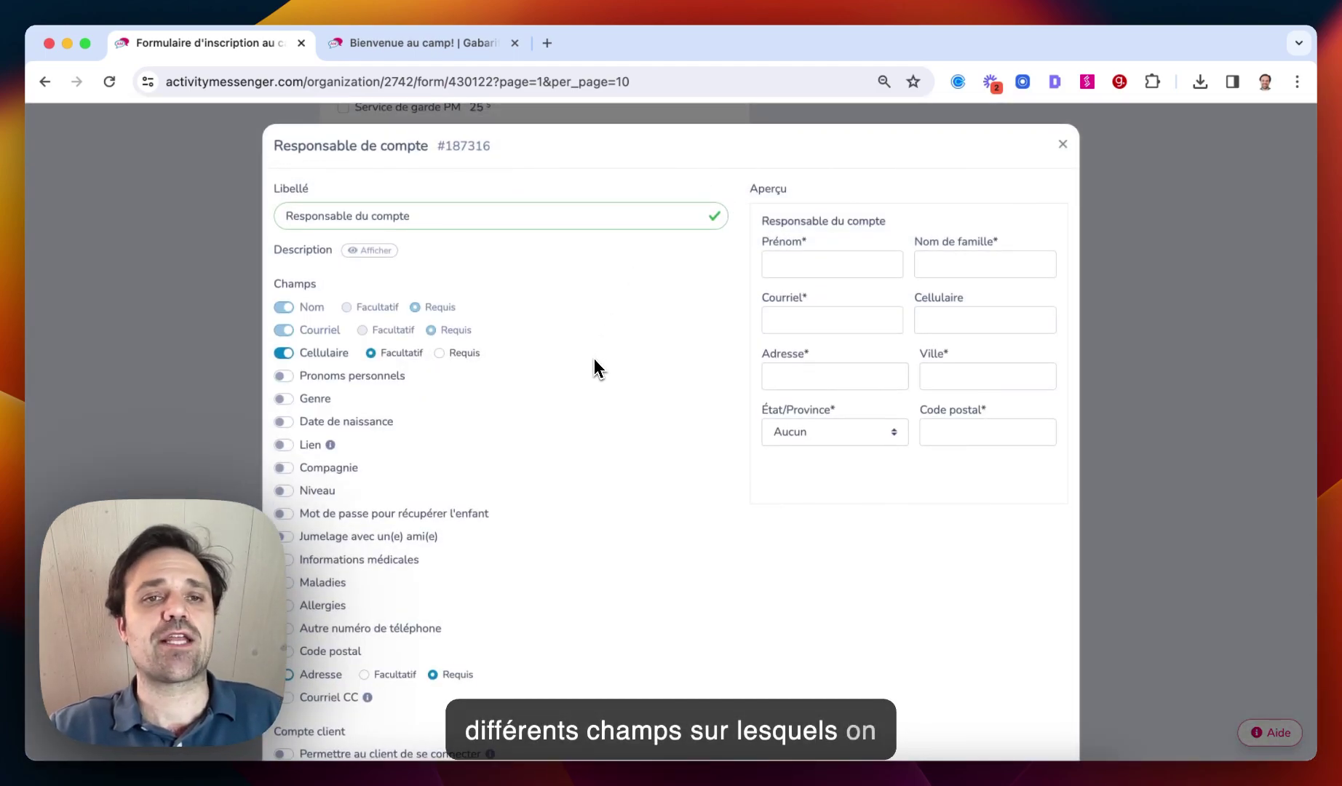
left_click(1062, 144)
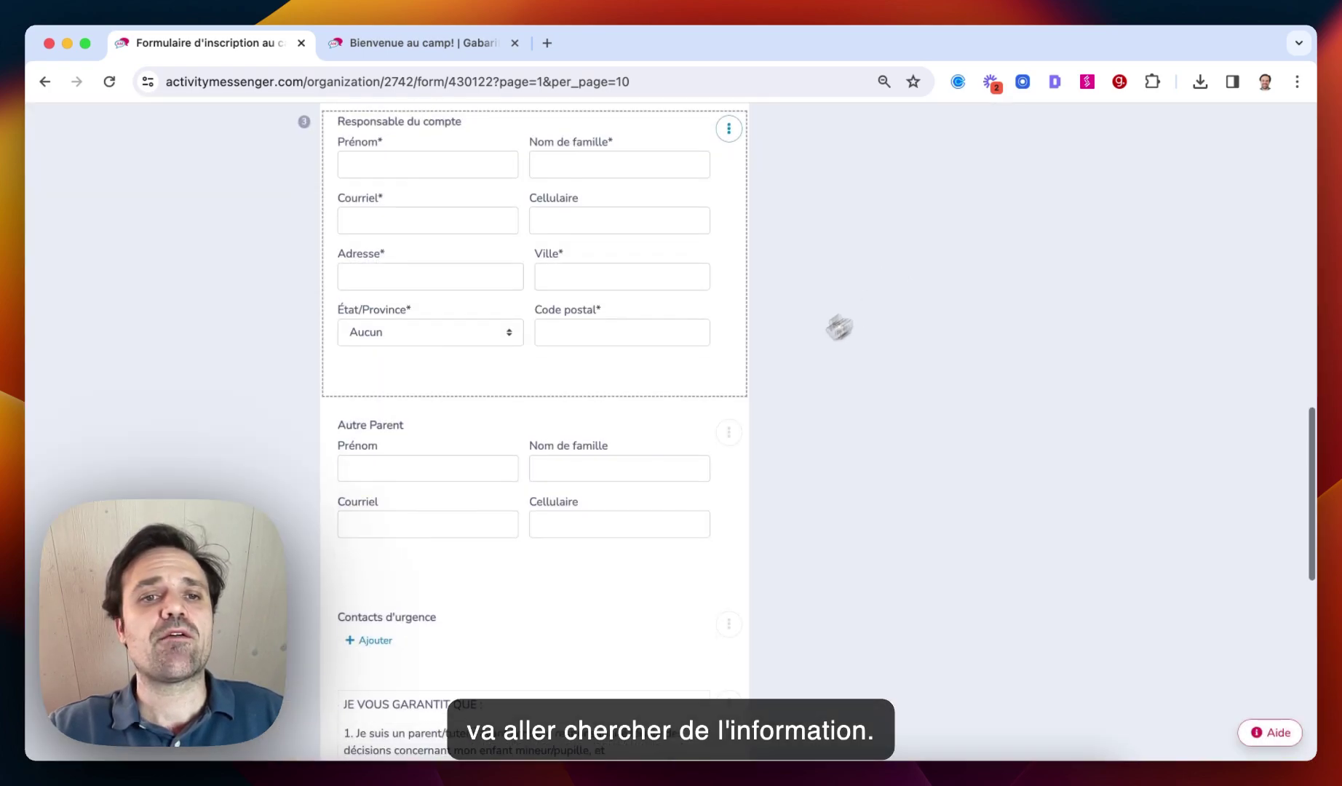
Add two emergency-contact rows, delete the second, and leave Peut quitter avec l'enfant unchecked
scroll(615, 384, "down", 3)
scroll(585, 406, "down", 3)
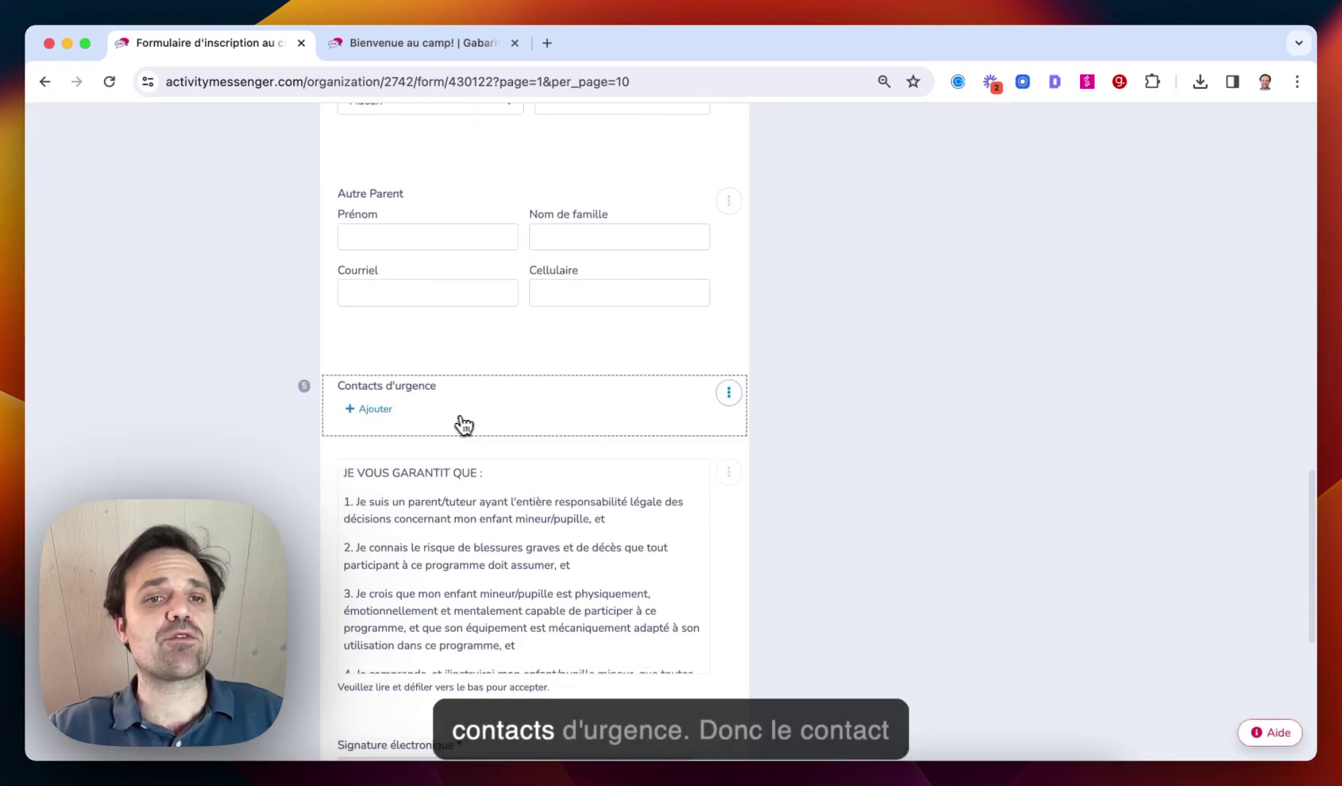
left_click(384, 412)
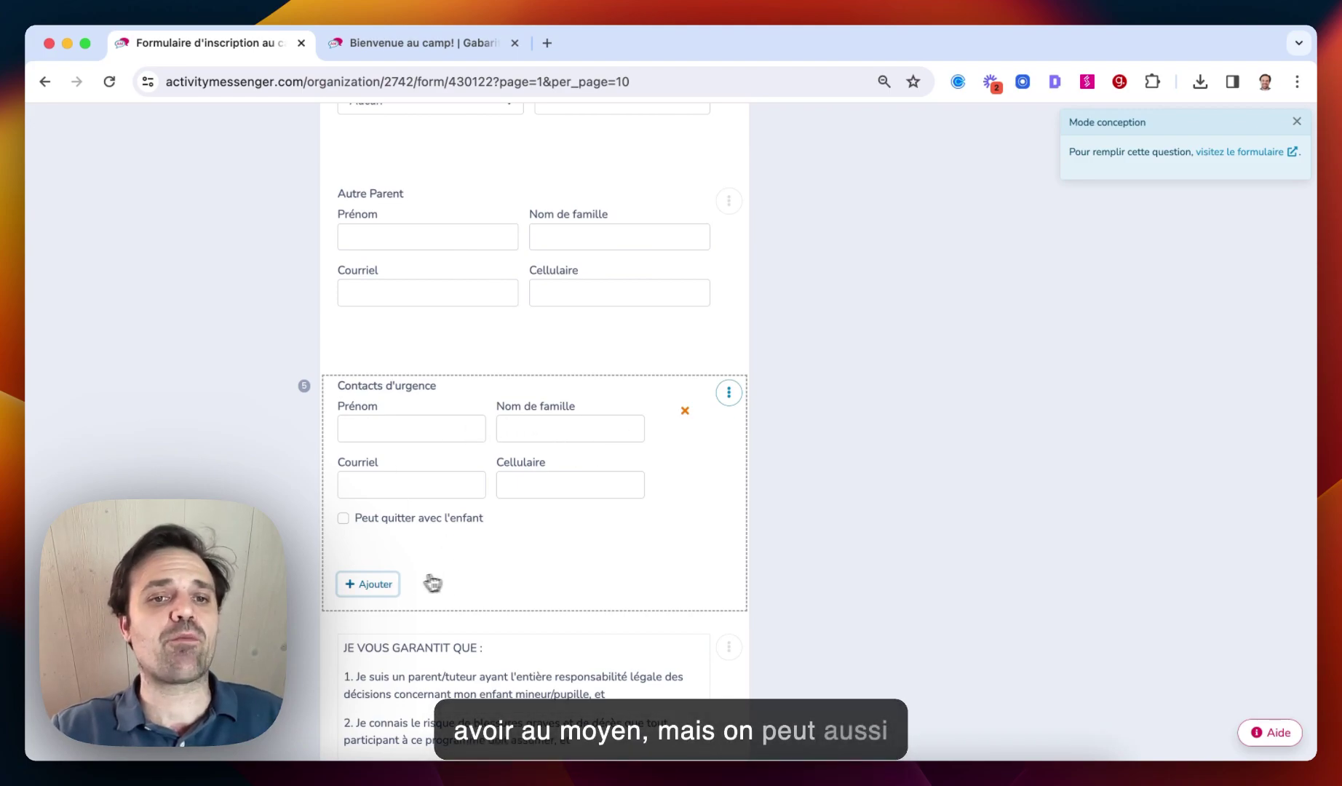
left_click(380, 583)
scroll(500, 618, "down", 2)
left_click(685, 452)
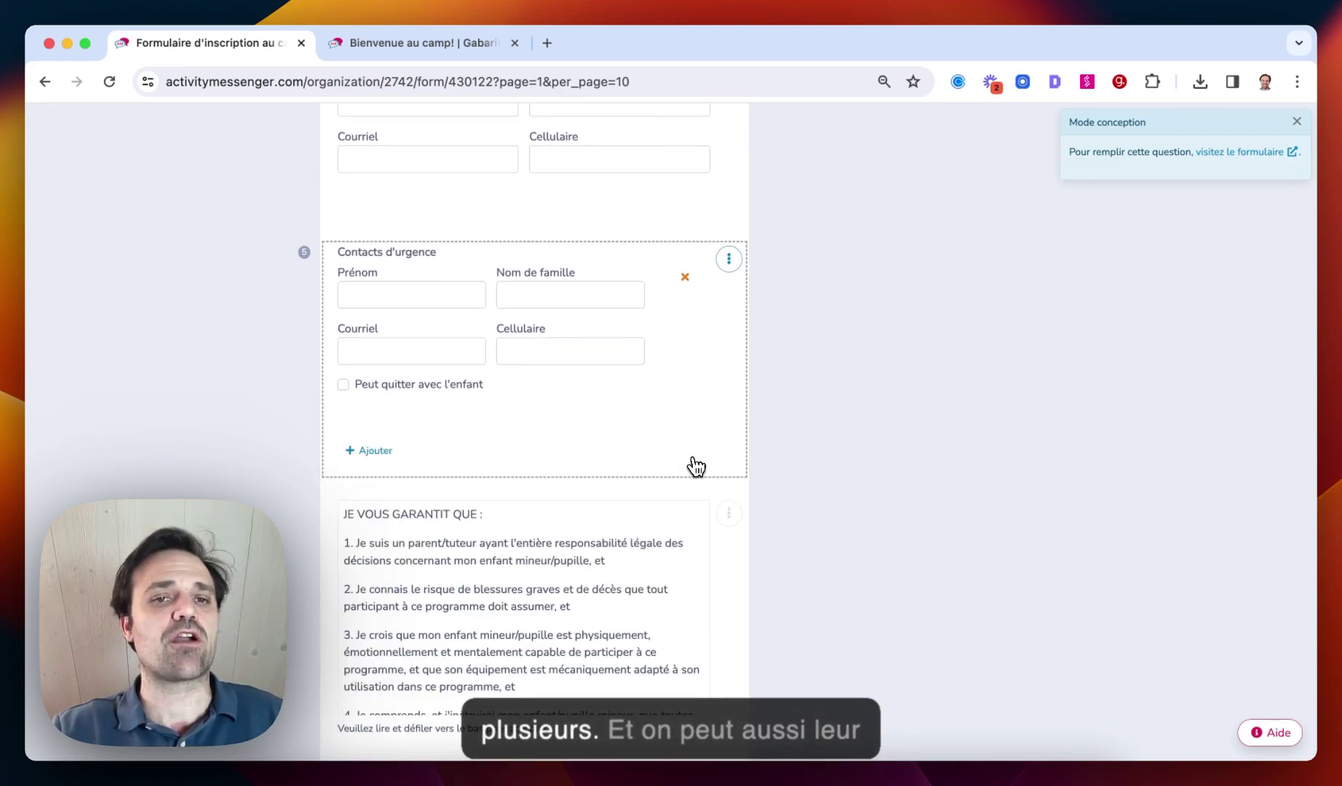
left_click(345, 385)
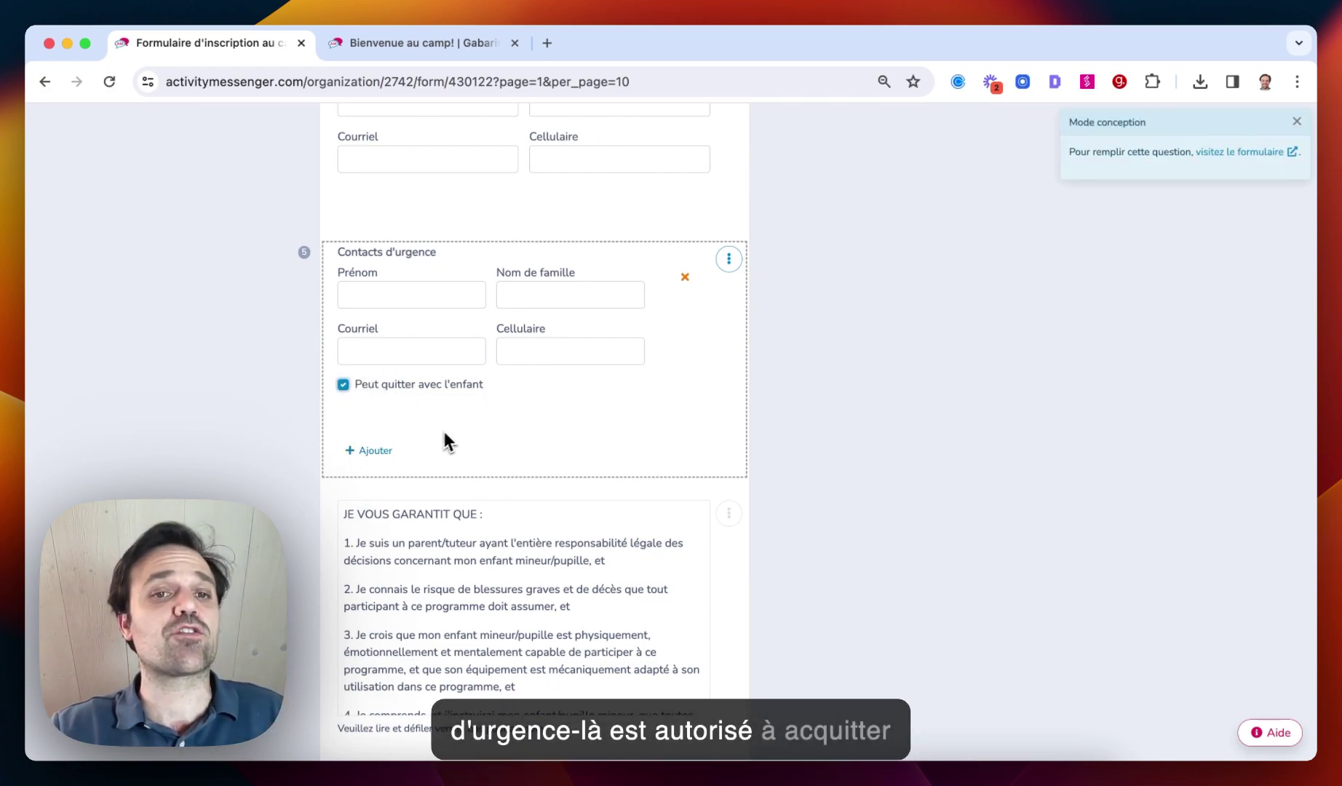
left_click(344, 385)
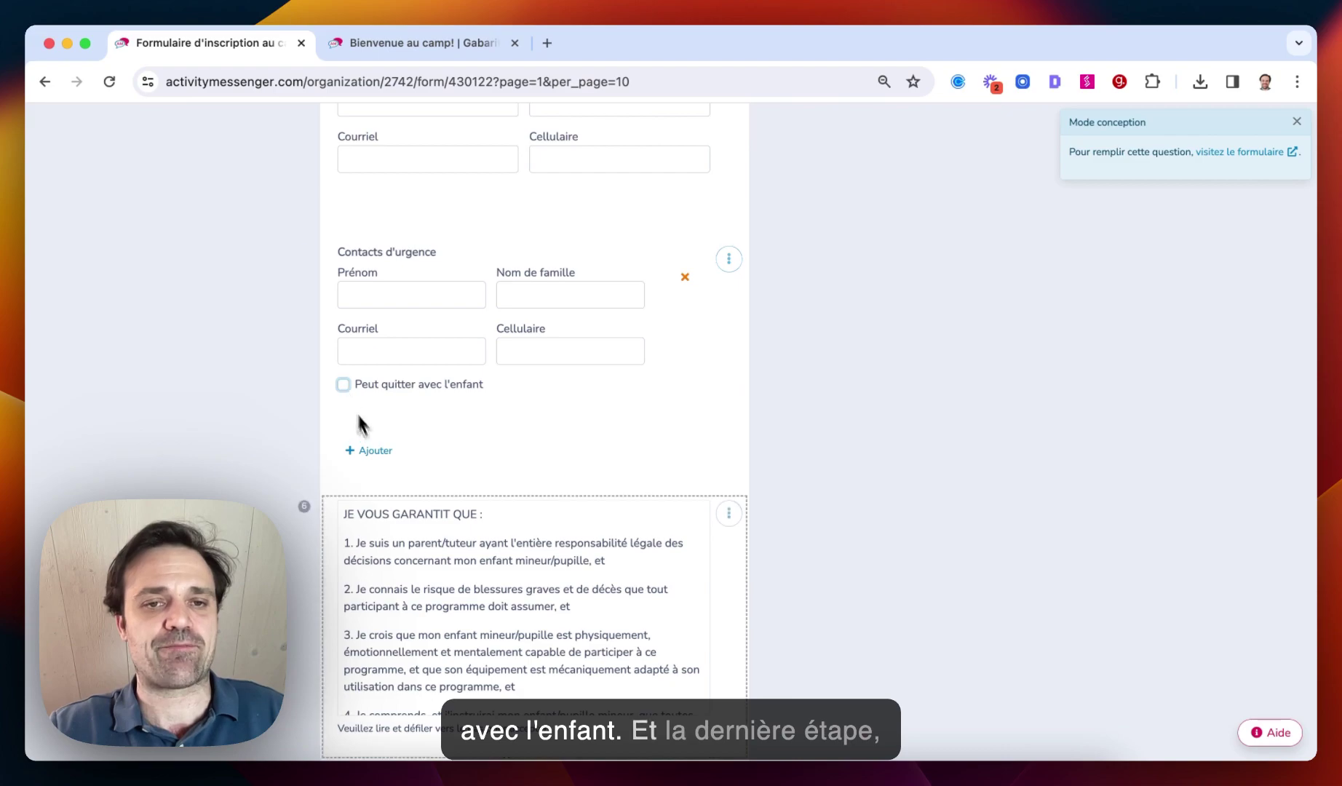
scroll(402, 503, "down", 5)
scroll(407, 504, "down", 10)
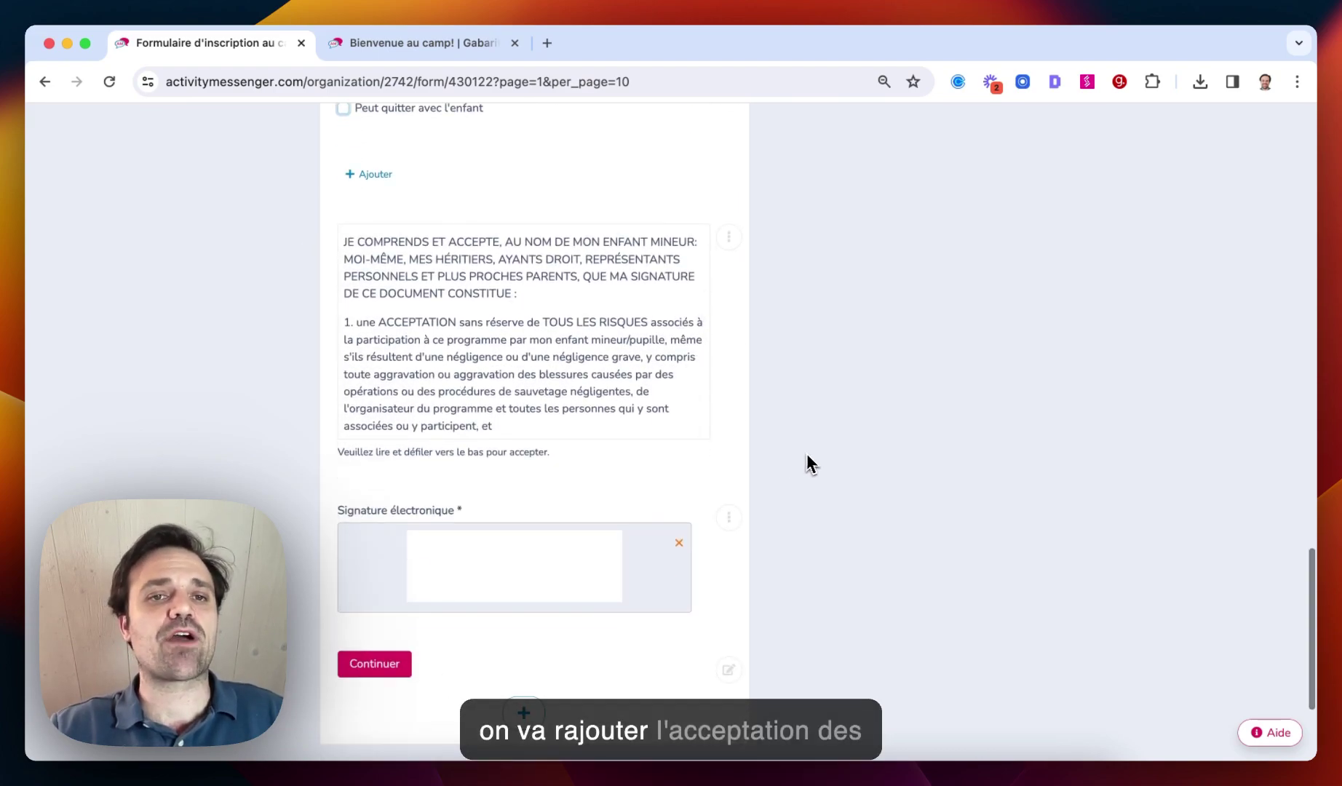
scroll(599, 360, "up", 3)
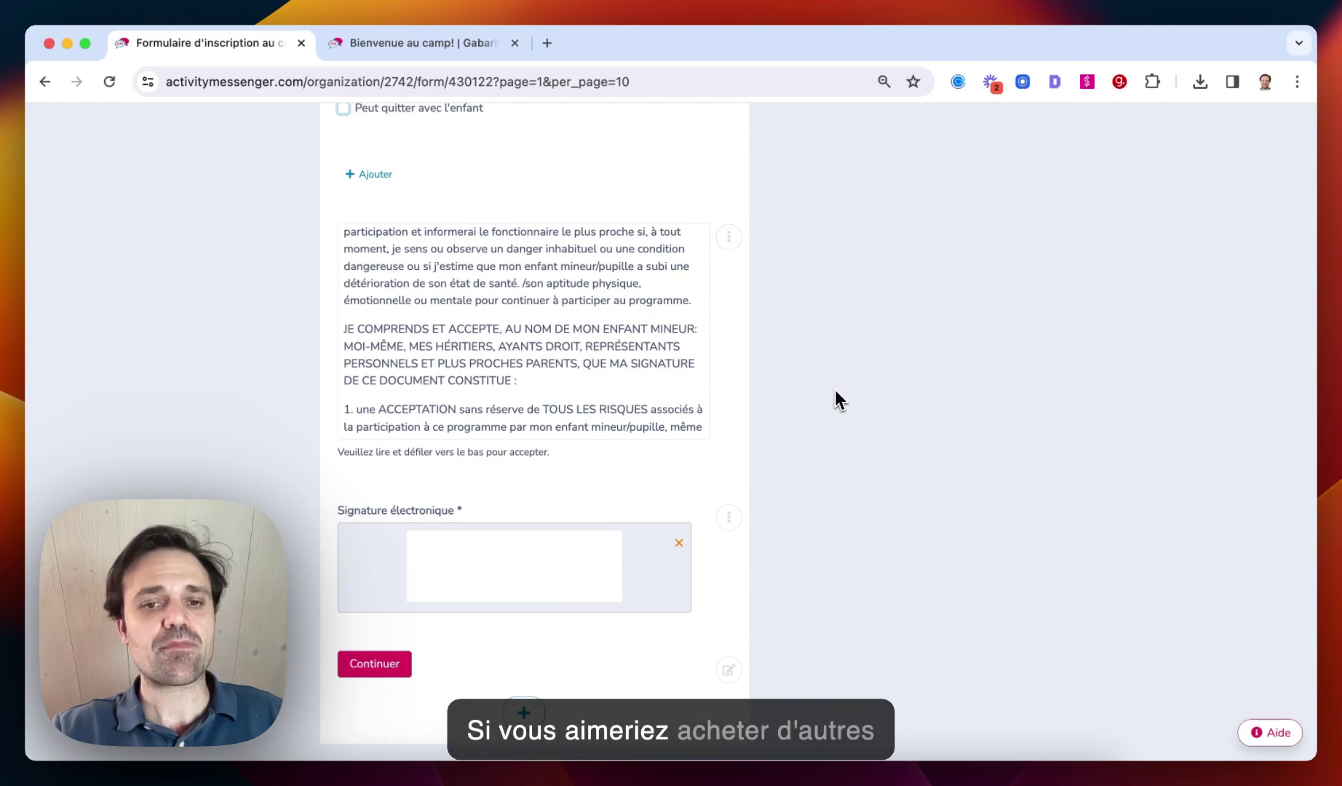
scroll(834, 401, "down", 3)
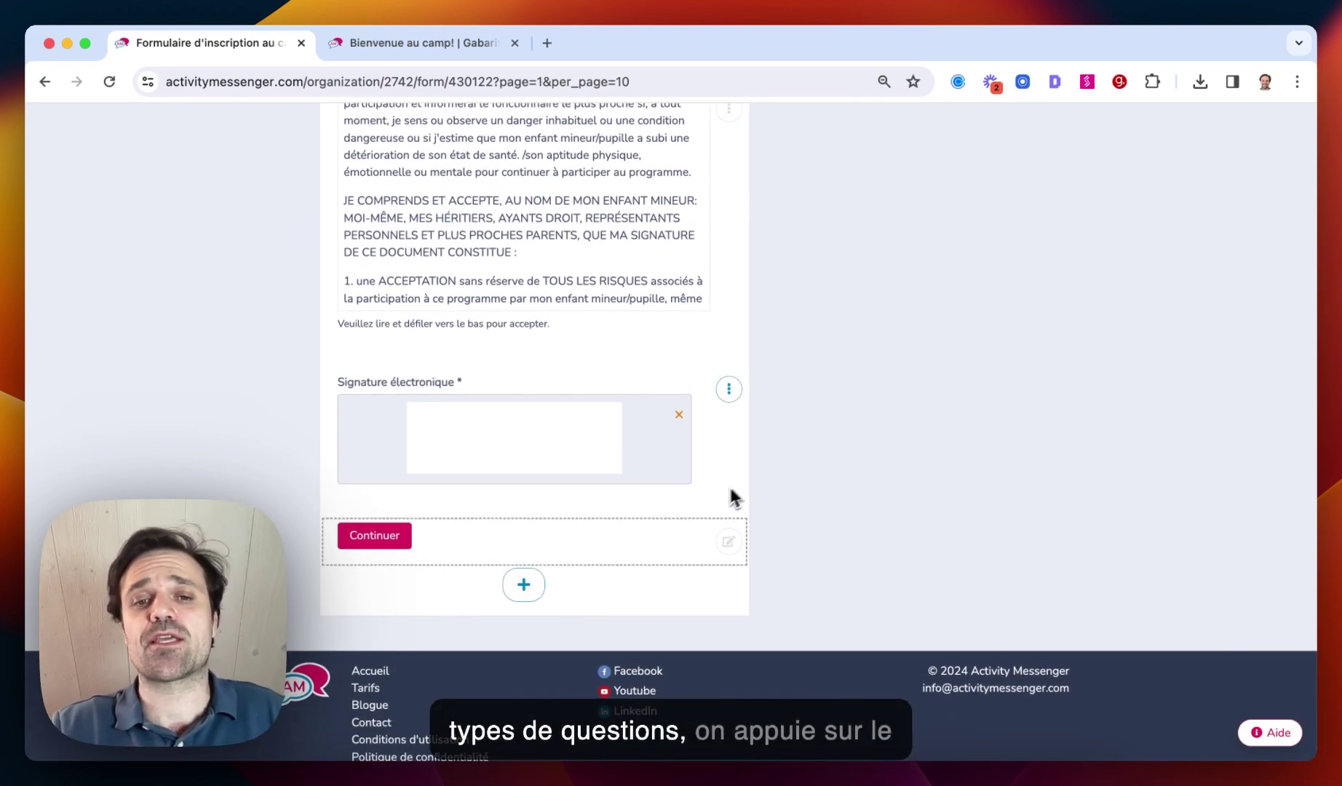
Open Ajouter un nouveau bloc and browse the Questions standards, then Commerce électronique block types
left_click(524, 585)
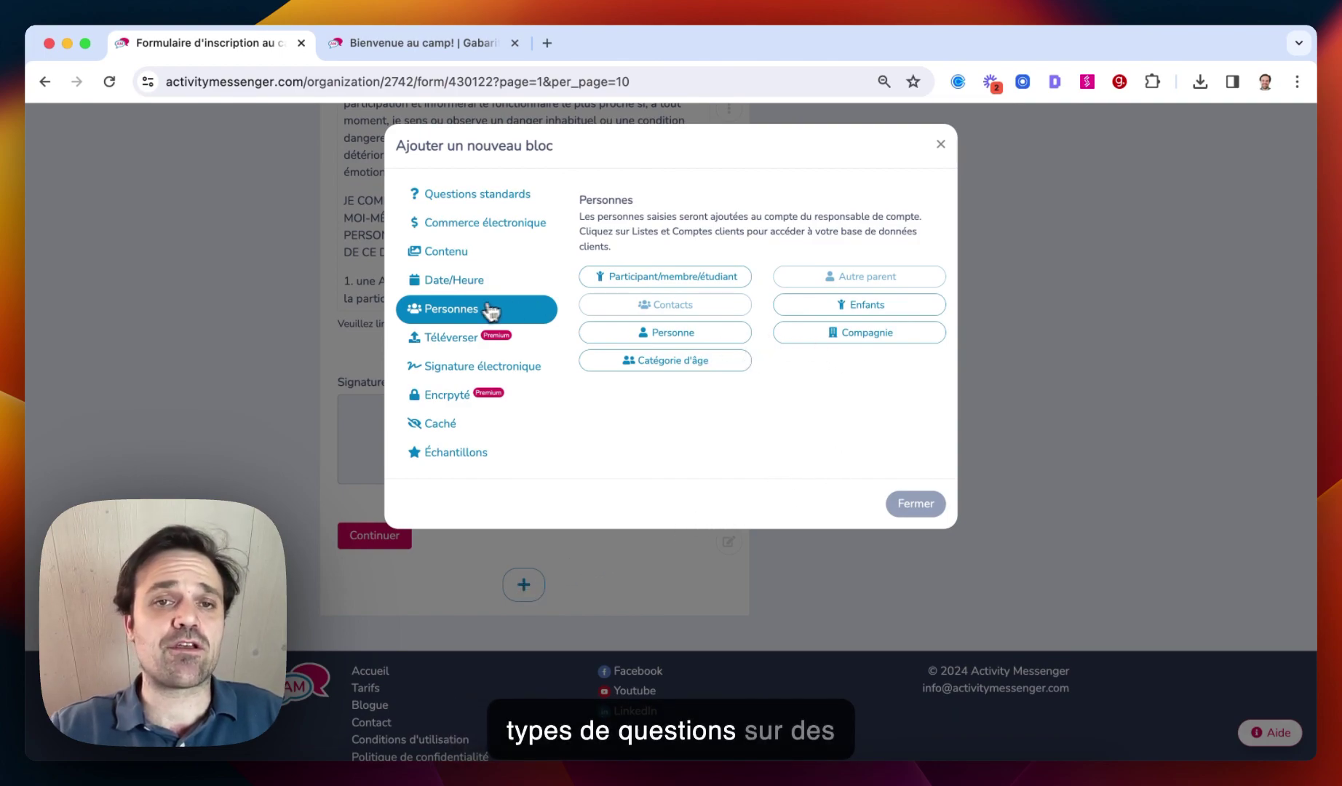
left_click(474, 194)
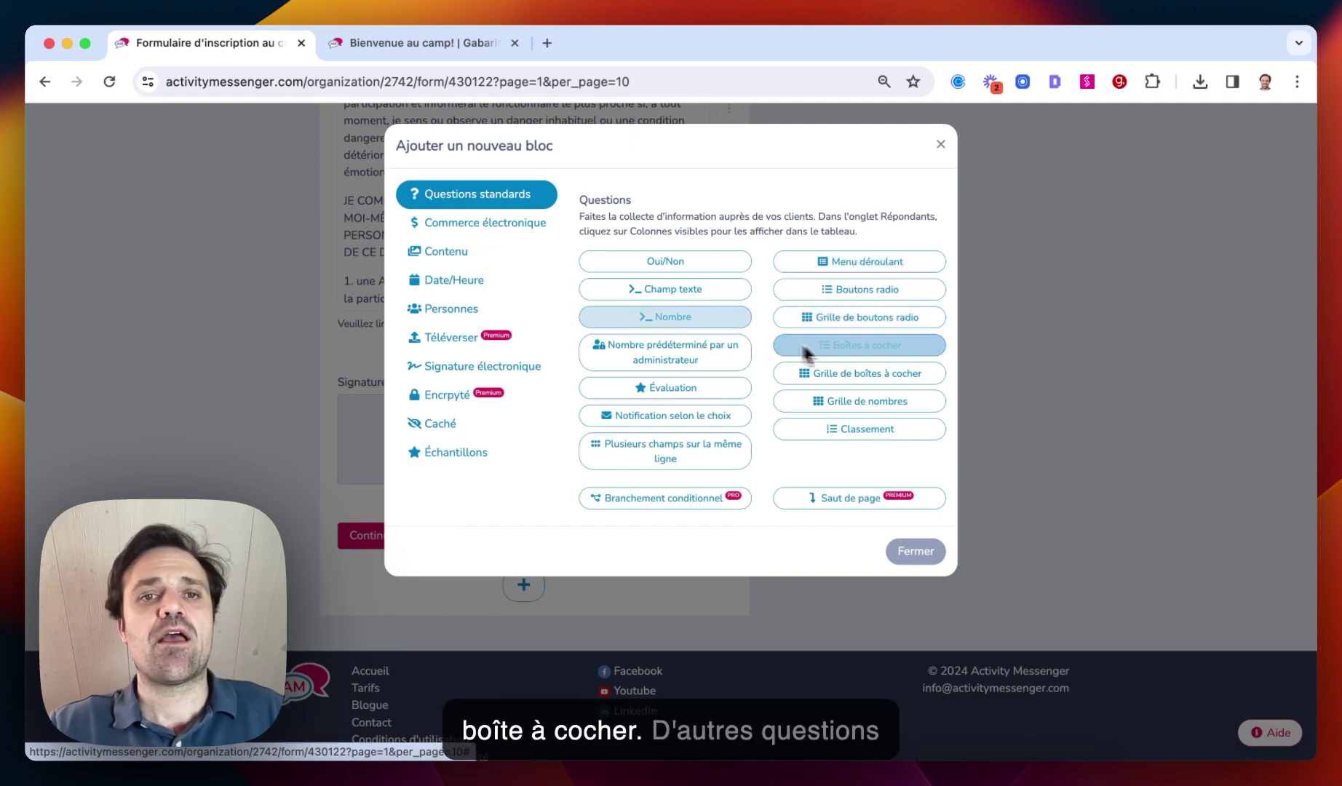
left_click(488, 225)
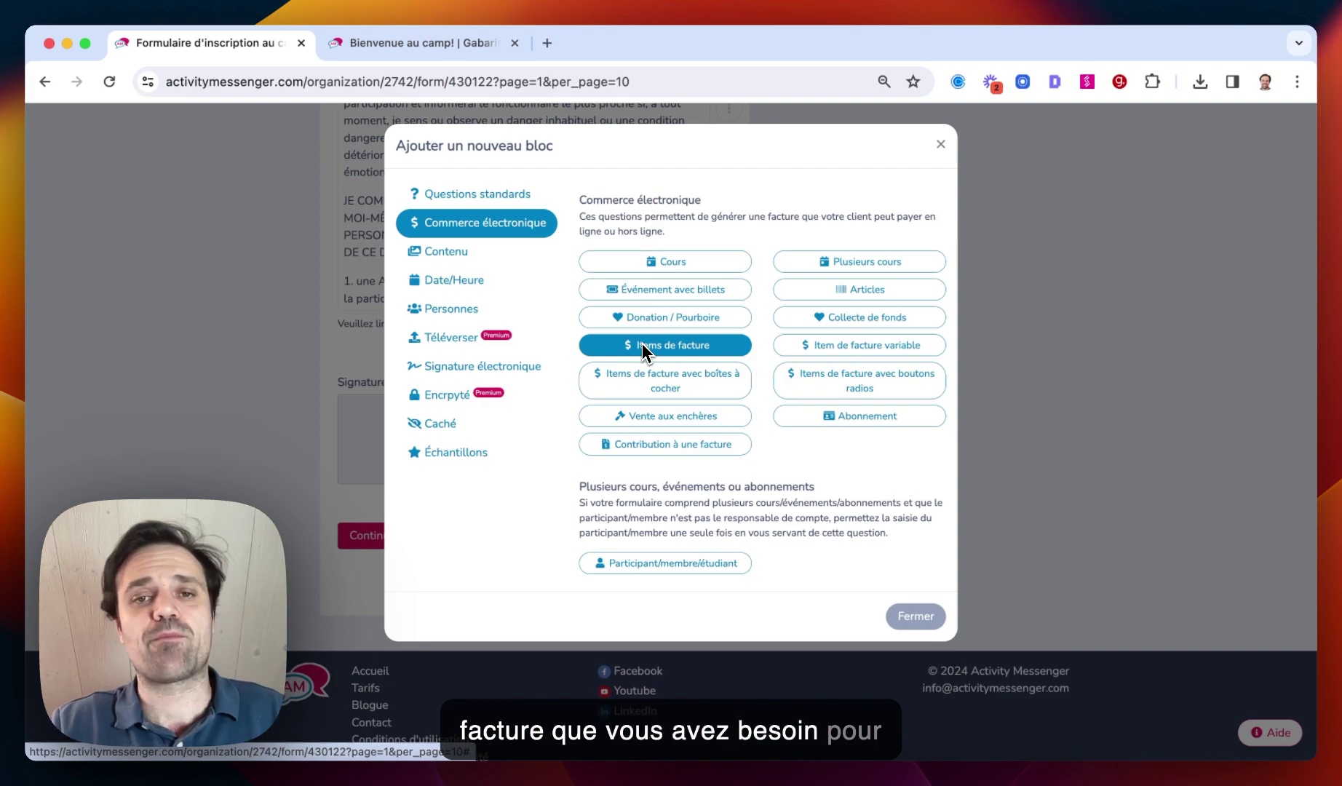
Close the new-block dialog, then view and close the Partager share link and QR code
left_click(940, 144)
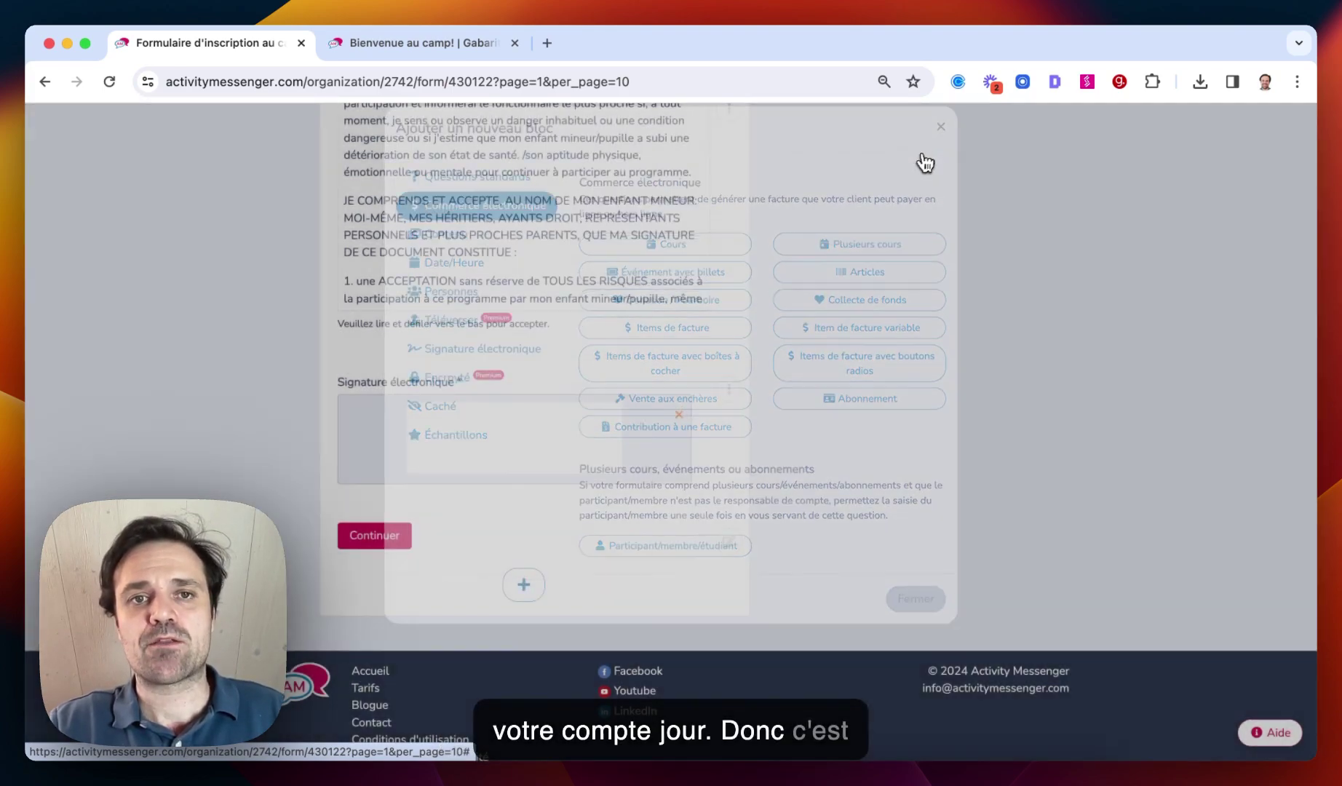
scroll(829, 267, "up", 10)
scroll(792, 298, "up", 8)
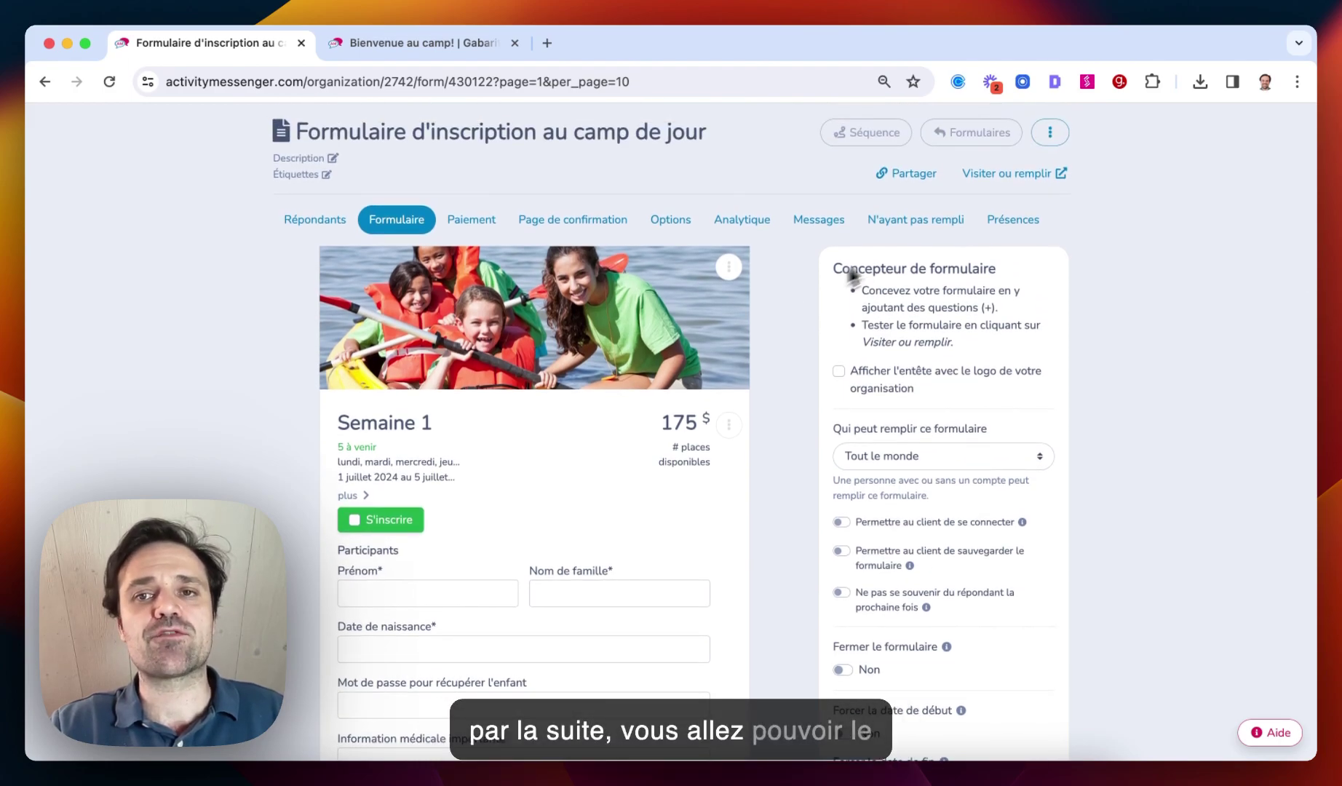
left_click(910, 173)
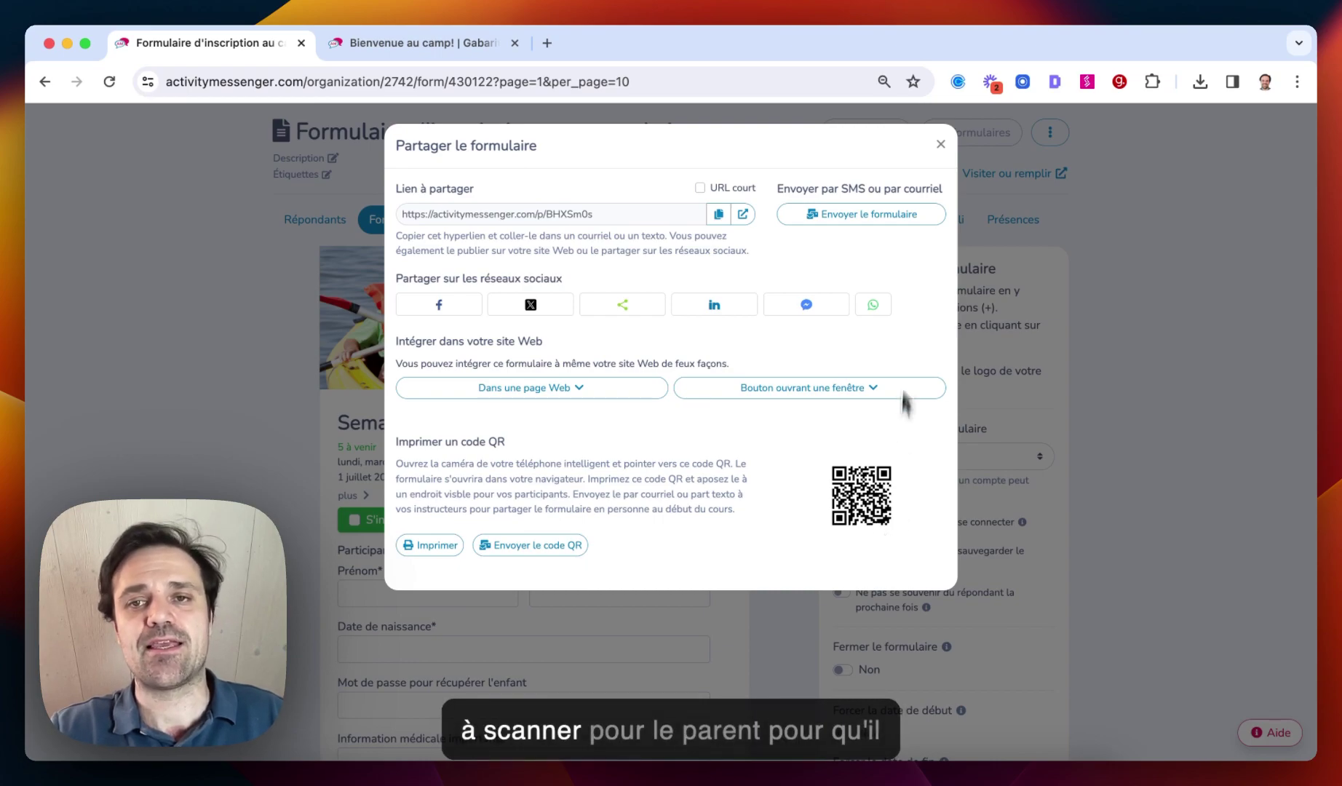
left_click(944, 146)
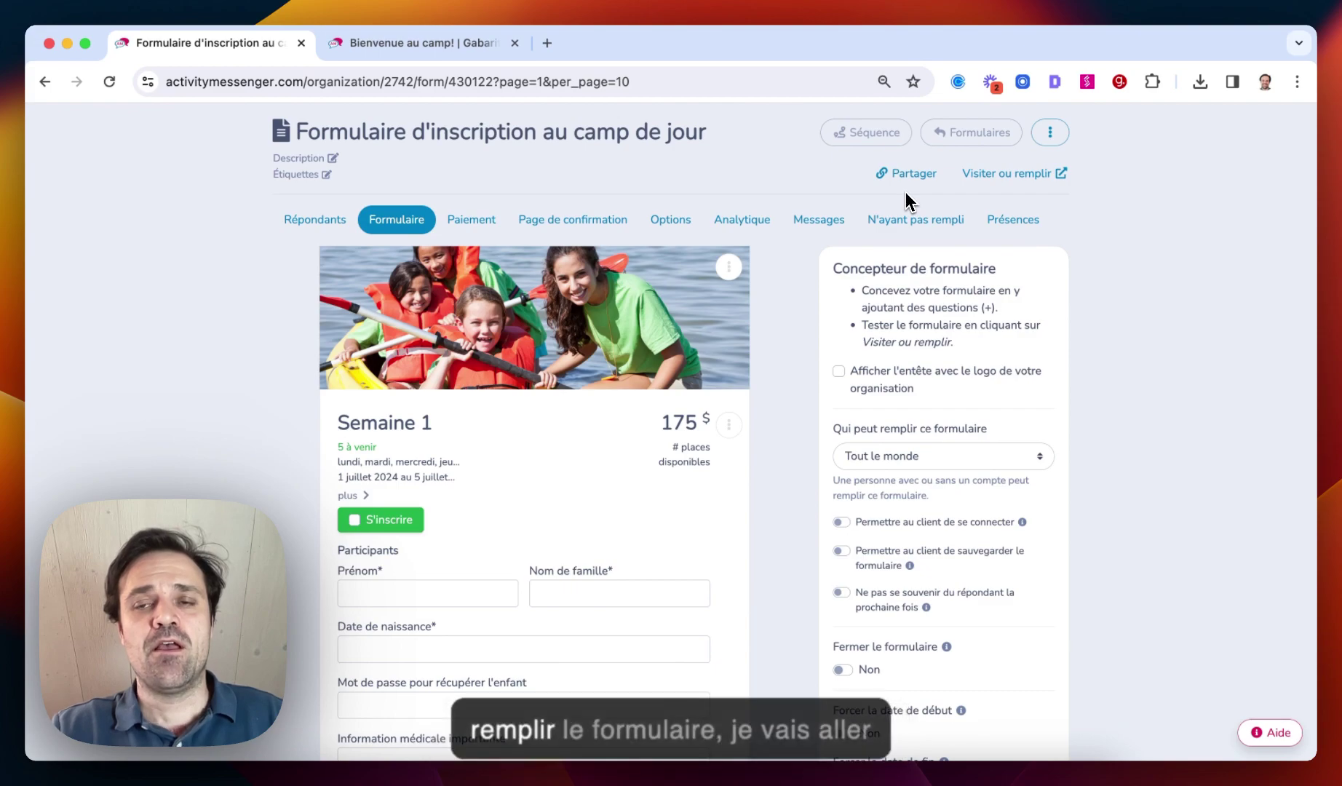
Open the public form, sign up for Semaine 1, and autofill the participant's name from a suggestion
left_click(994, 173)
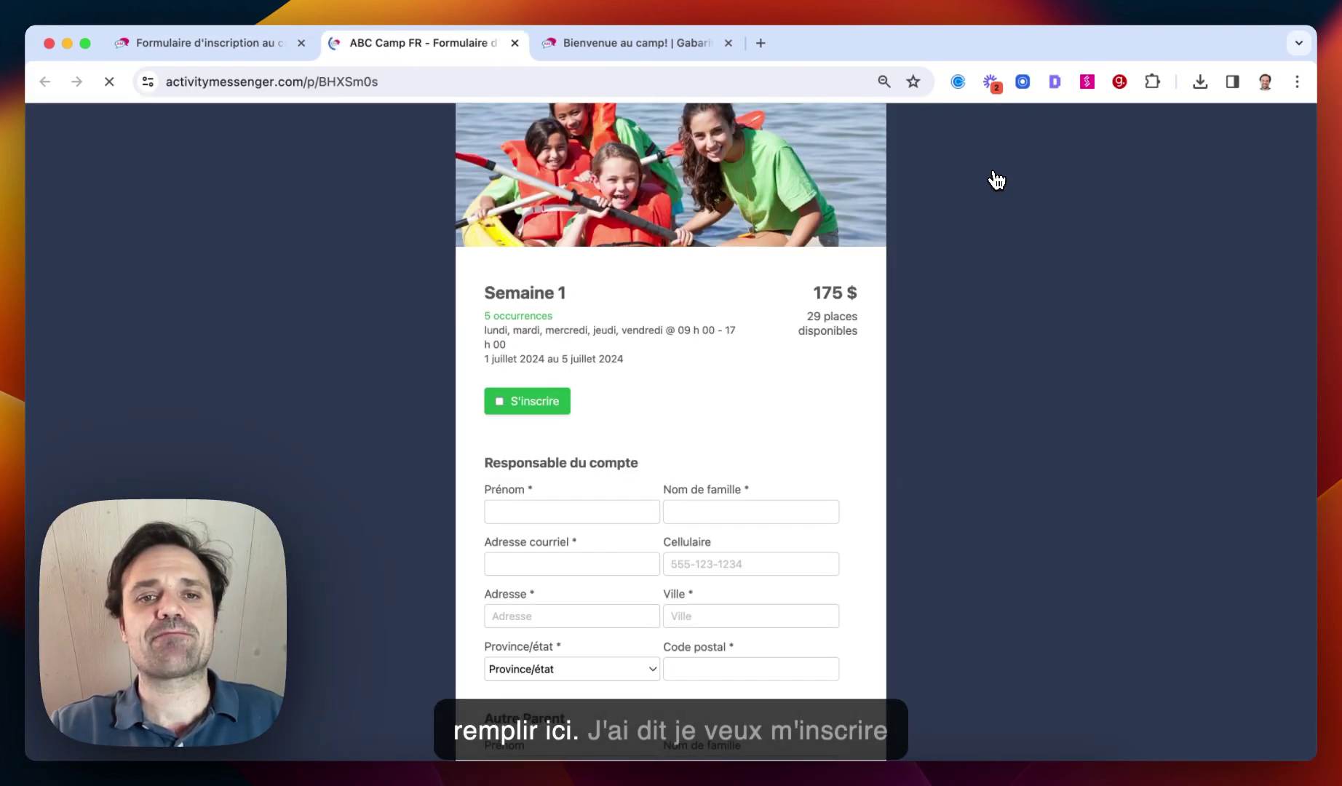
left_click(539, 403)
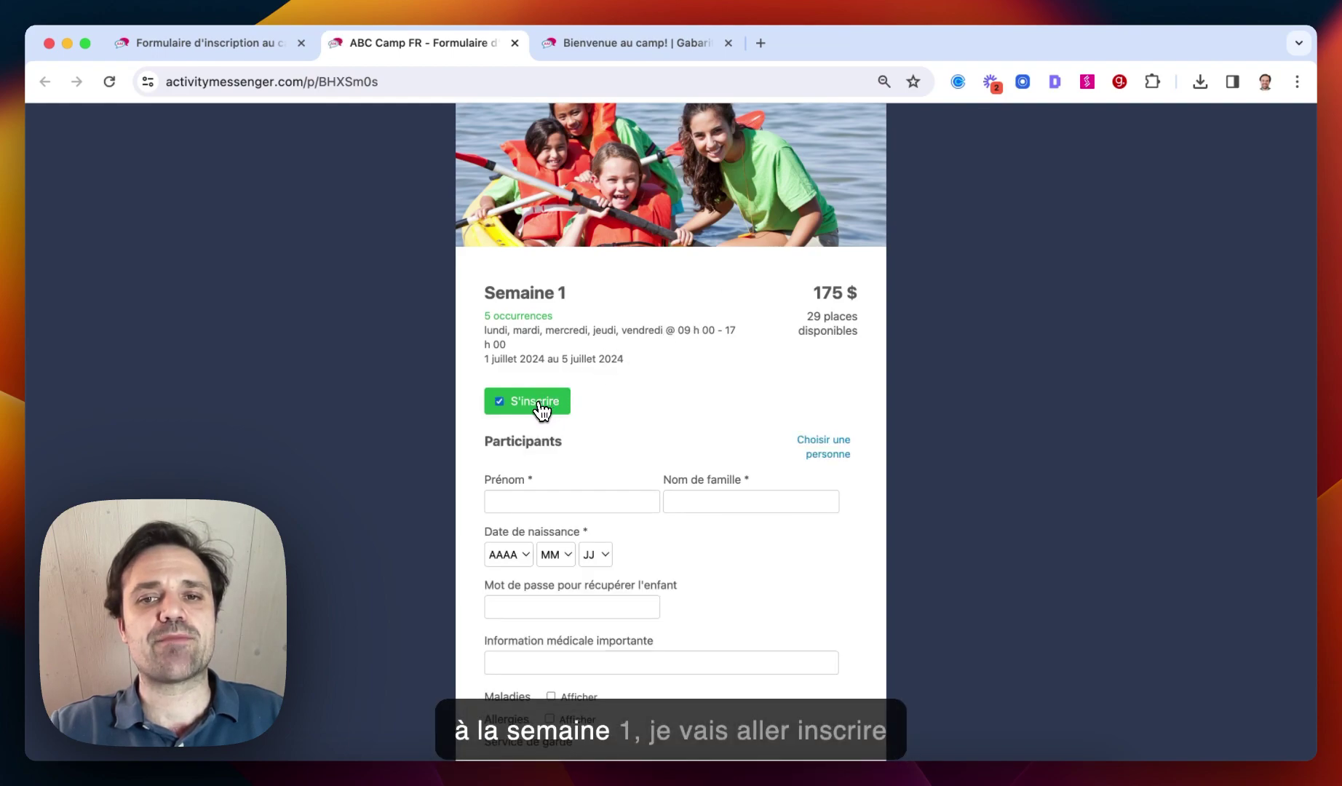
left_click(518, 501)
type("Har")
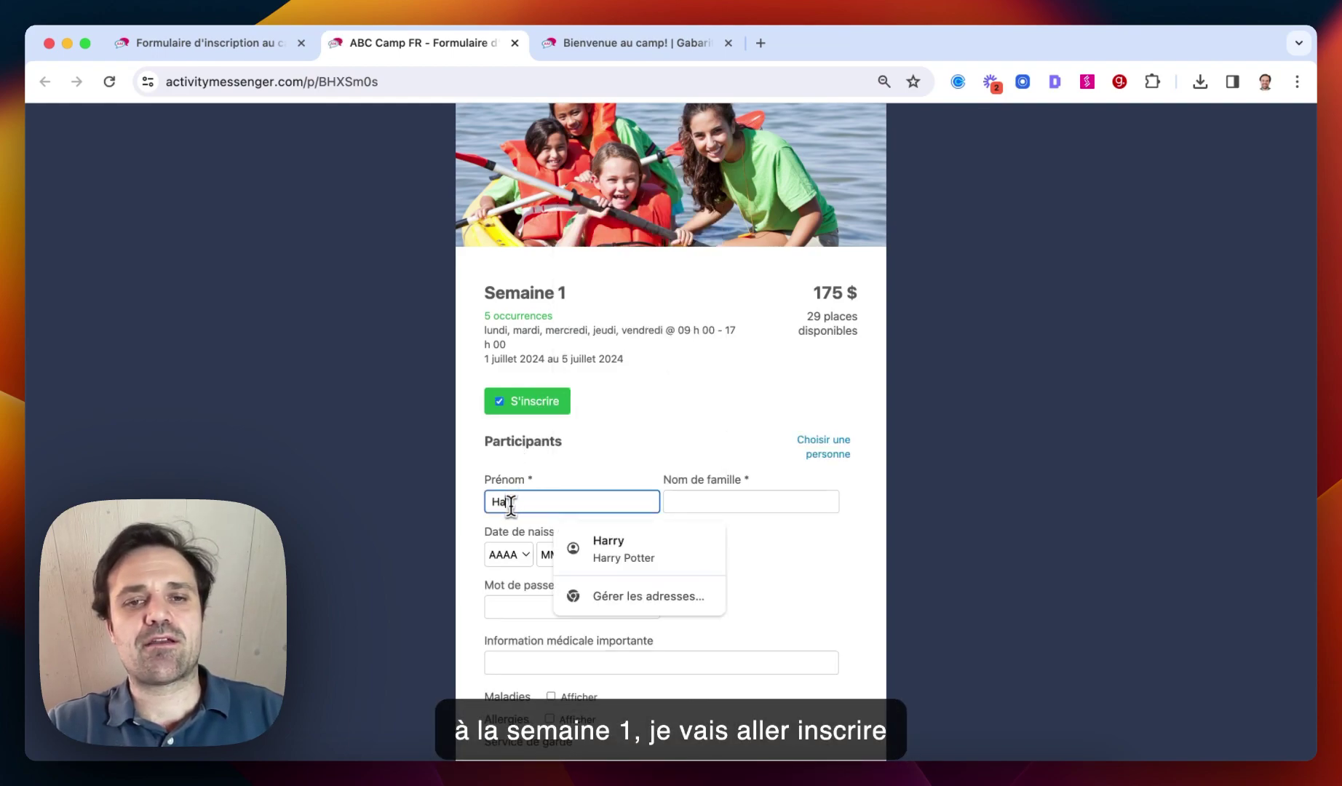
key("Down")
left_click(602, 554)
scroll(602, 554, "down", 1)
Set the birth date to 2016-7-5 and enter a pickup password
left_click(507, 508)
left_click(509, 677)
left_click(553, 507)
left_click(554, 639)
left_click(595, 508)
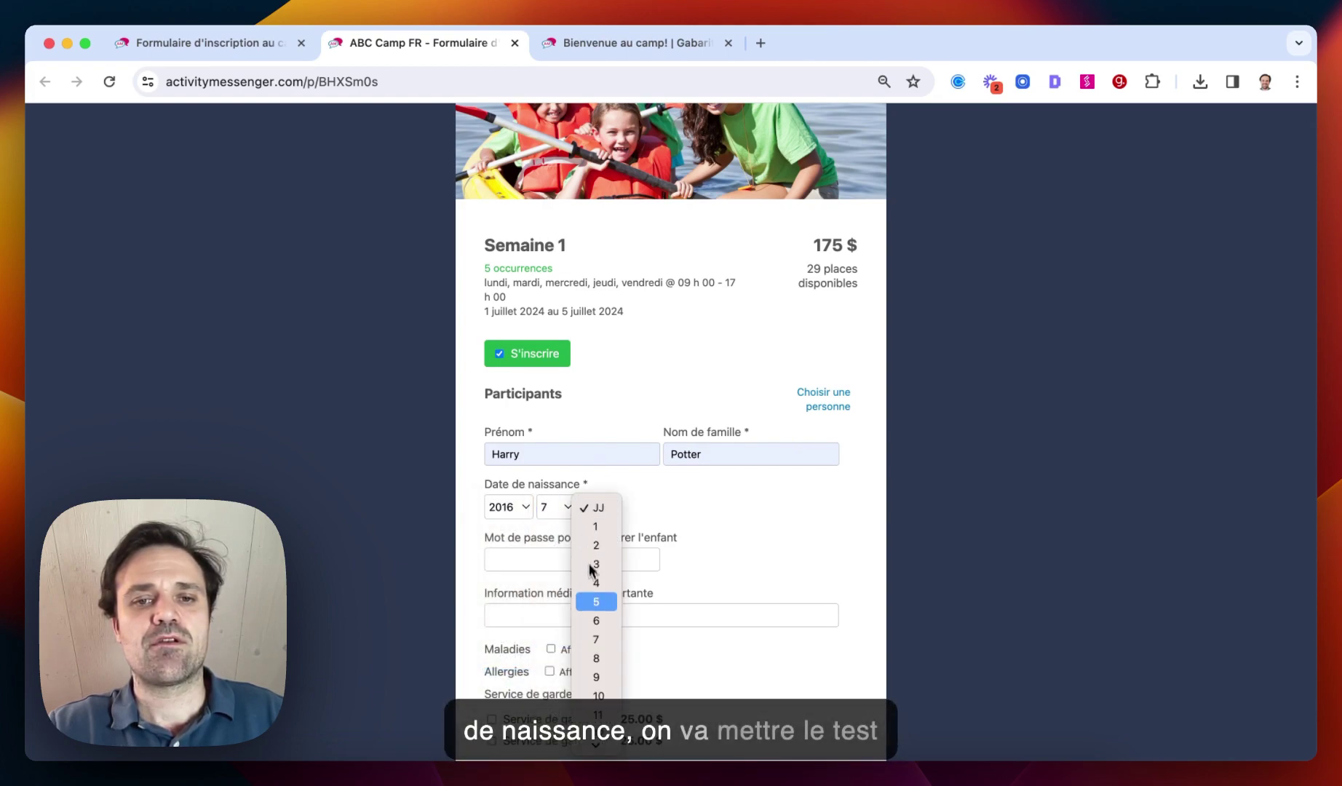
left_click(595, 602)
left_click(560, 560)
type("Test")
Mark the child as having asthma in the illnesses list
scroll(540, 557, "down", 5)
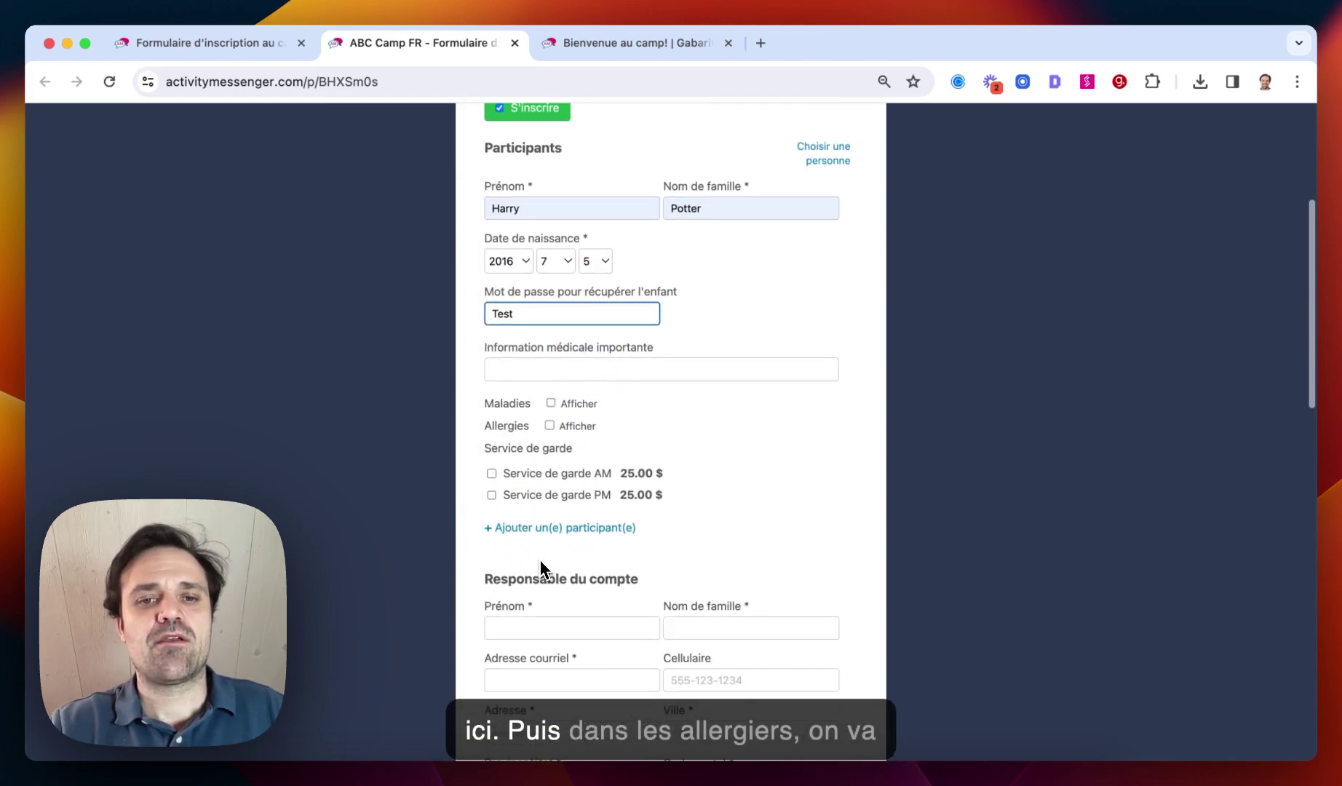
left_click(553, 404)
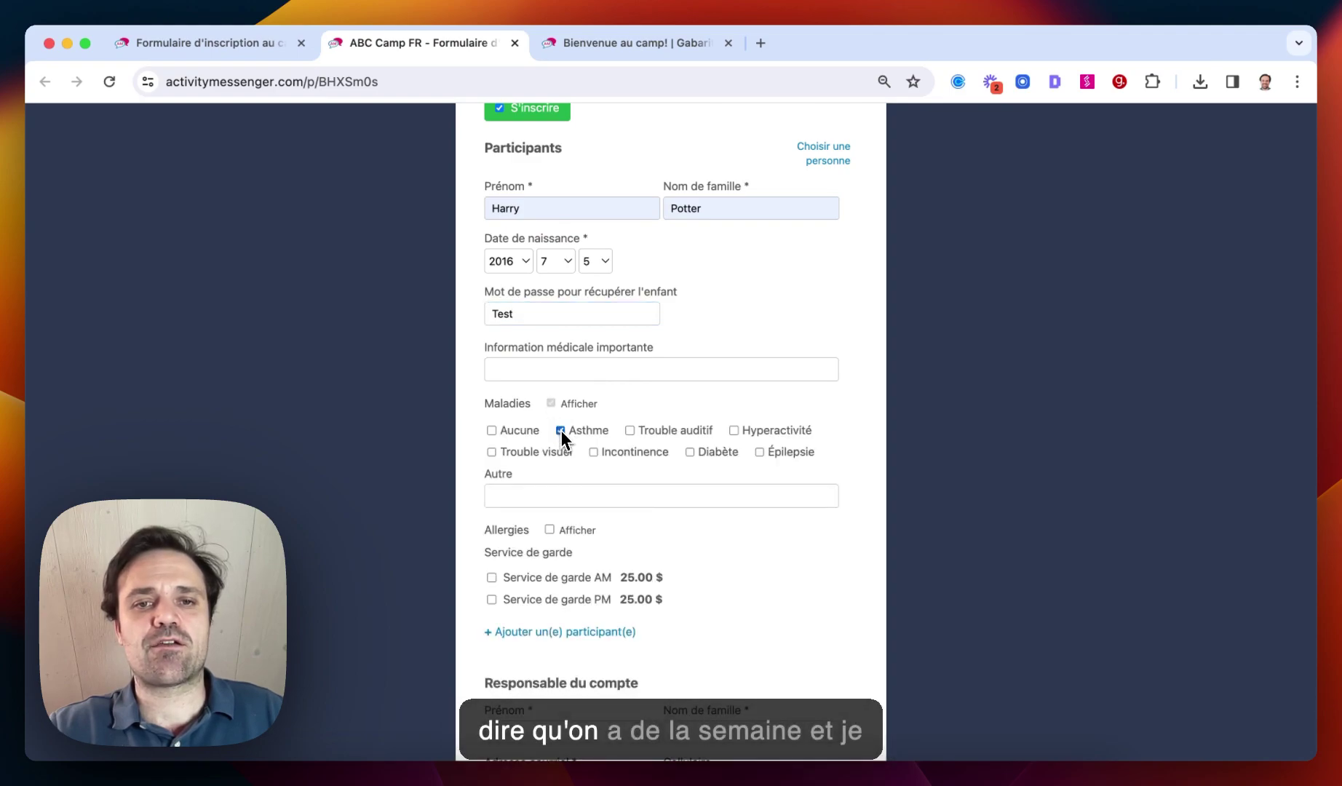
left_click(559, 430)
scroll(549, 473, "down", 3)
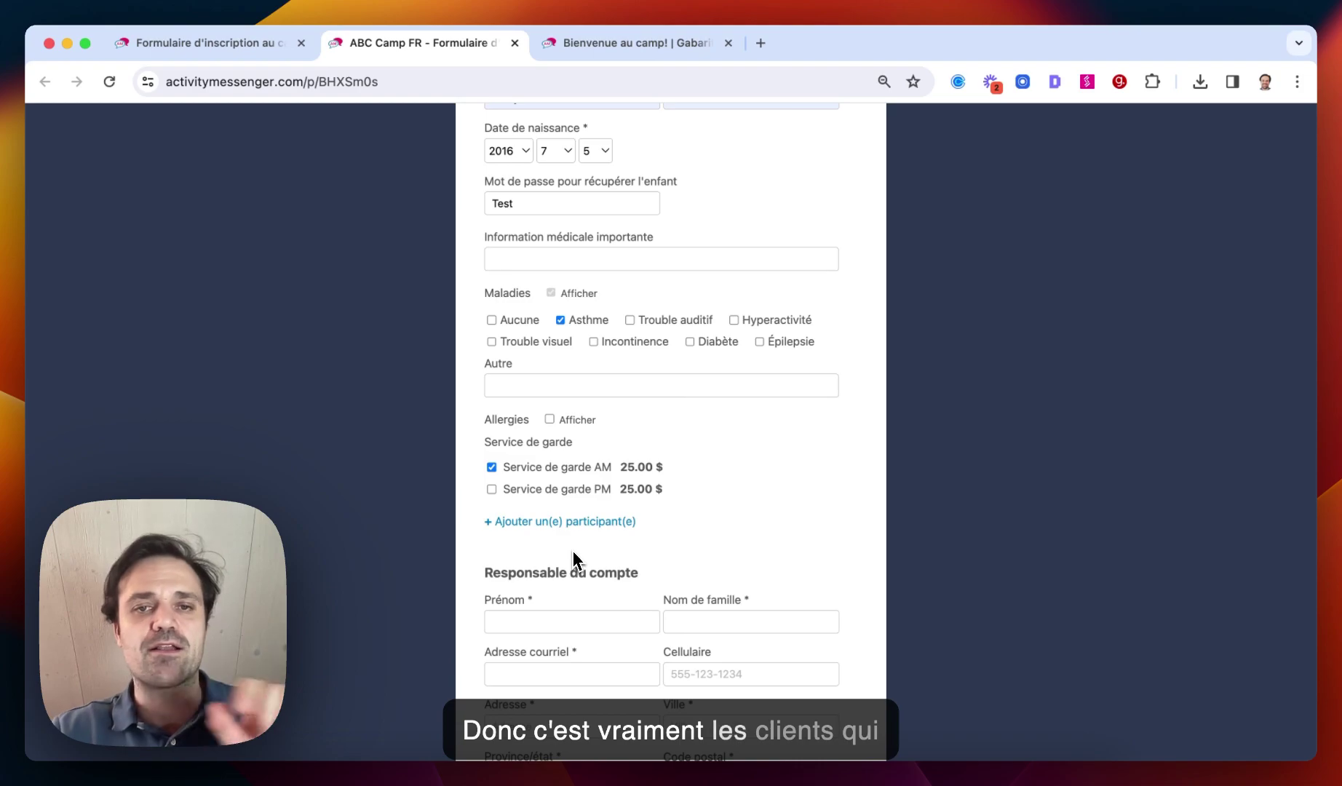
scroll(573, 551, "down", 5)
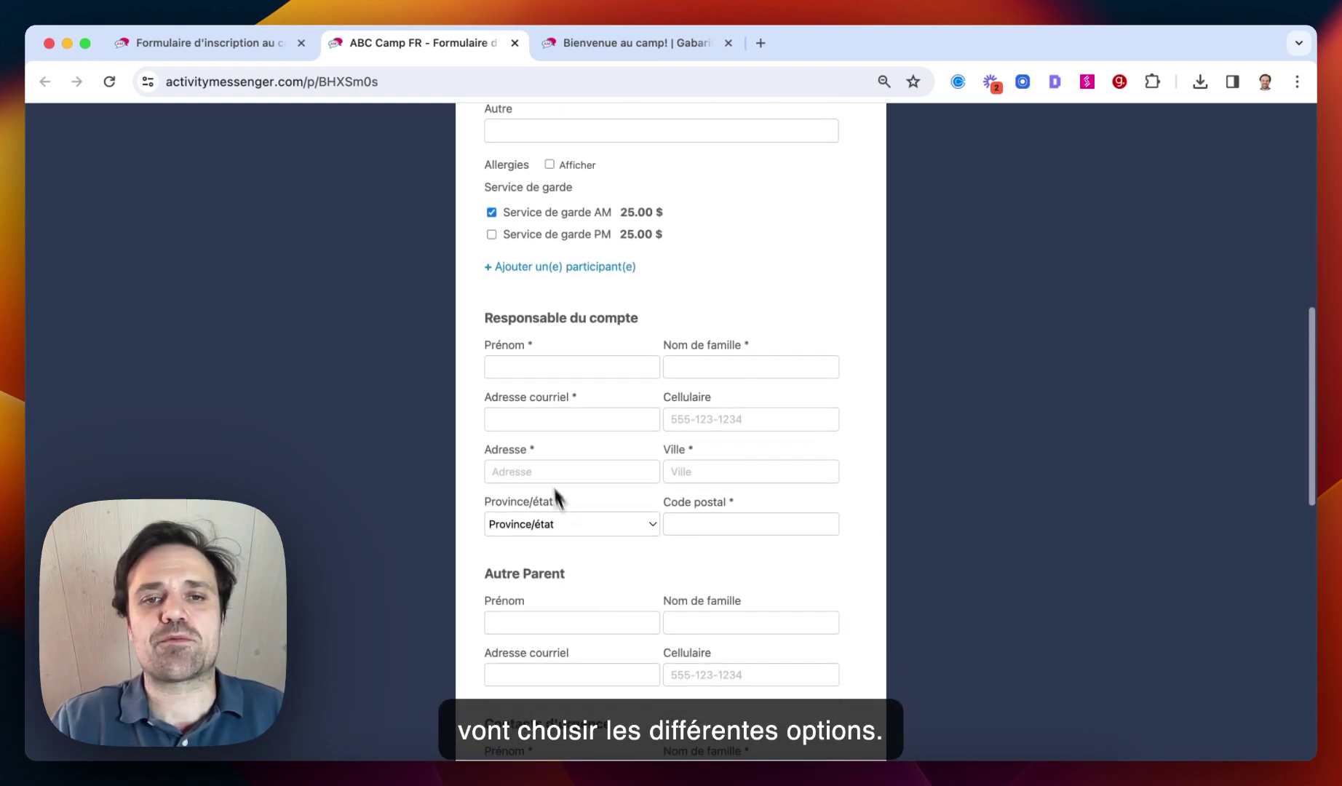
Autofill the account holder, other parent and emergency contact, allowing the contact to pick up the child
left_click(521, 370)
left_click(710, 371)
scroll(701, 433, "down", 6)
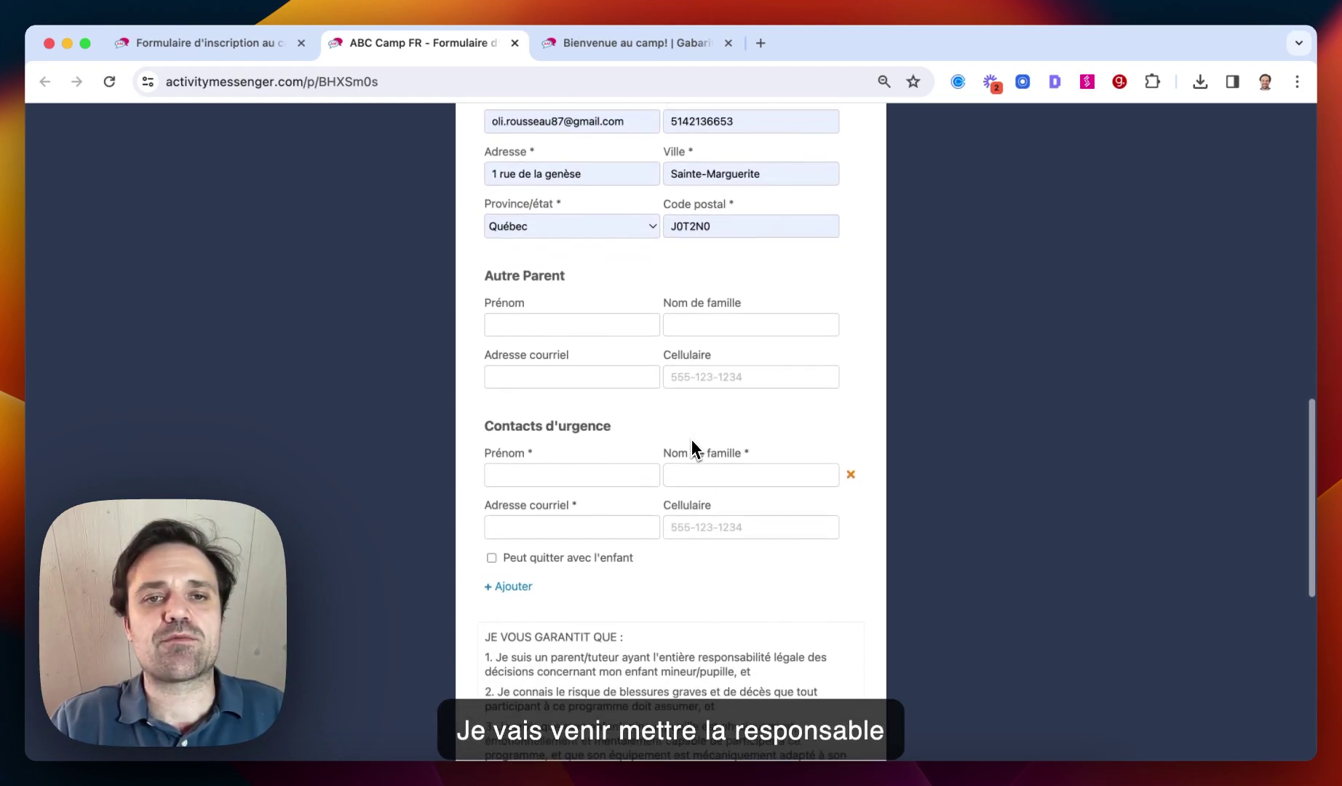
left_click(539, 316)
left_click(633, 366)
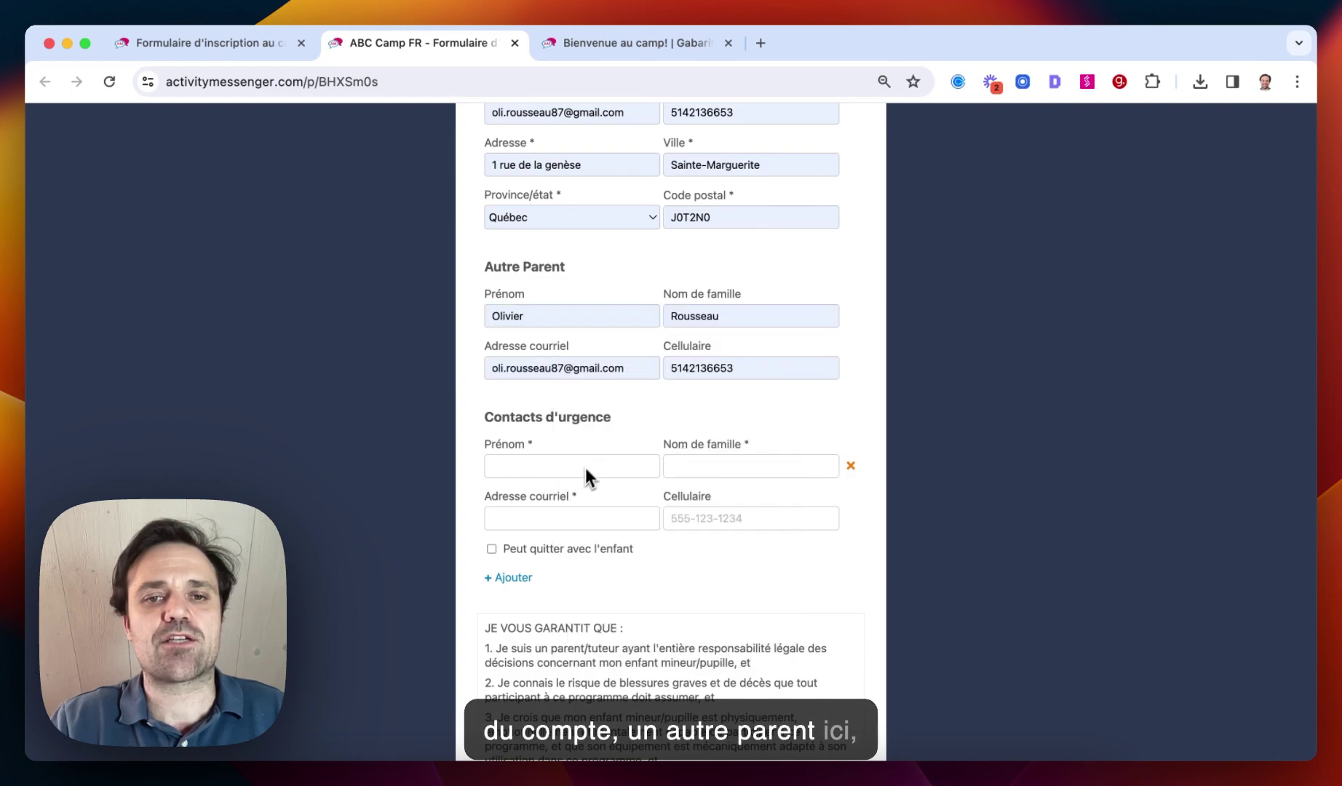
left_click(626, 466)
left_click(647, 190)
scroll(593, 368, "down", 2)
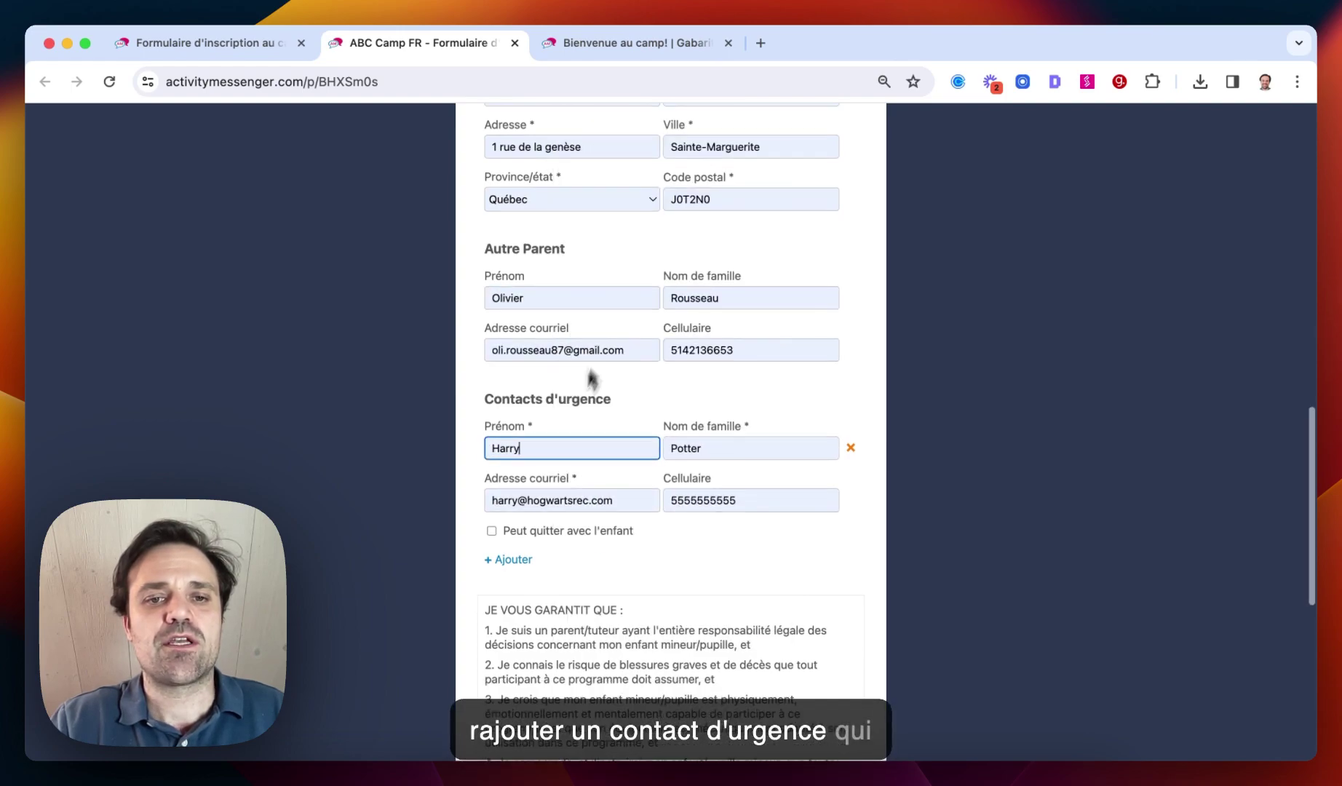
left_click(509, 472)
Accept the waiver, sign the electronic signature pad, and submit the registration
scroll(568, 494, "down", 6)
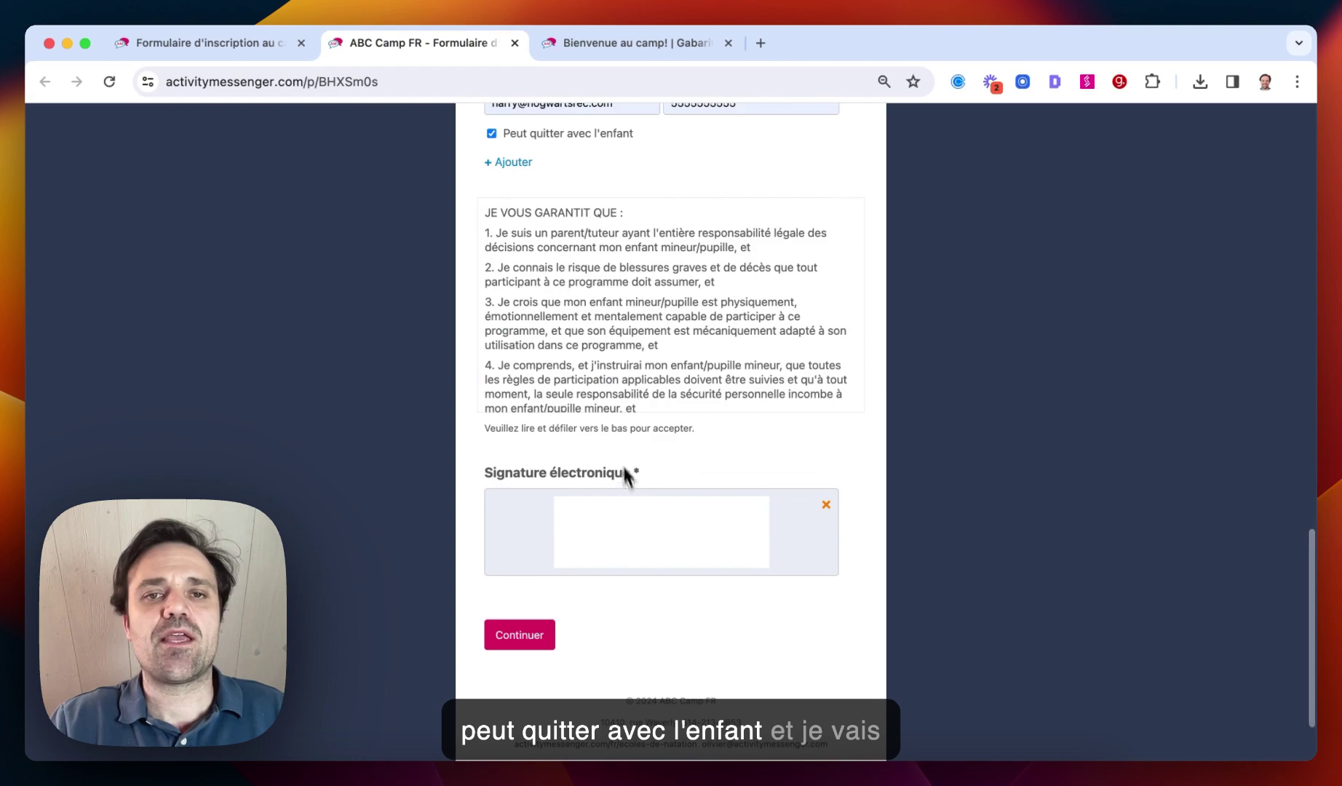
scroll(604, 404, "down", 10)
scroll(605, 404, "down", 3)
left_click(493, 391)
left_click_drag(605, 522, 724, 528)
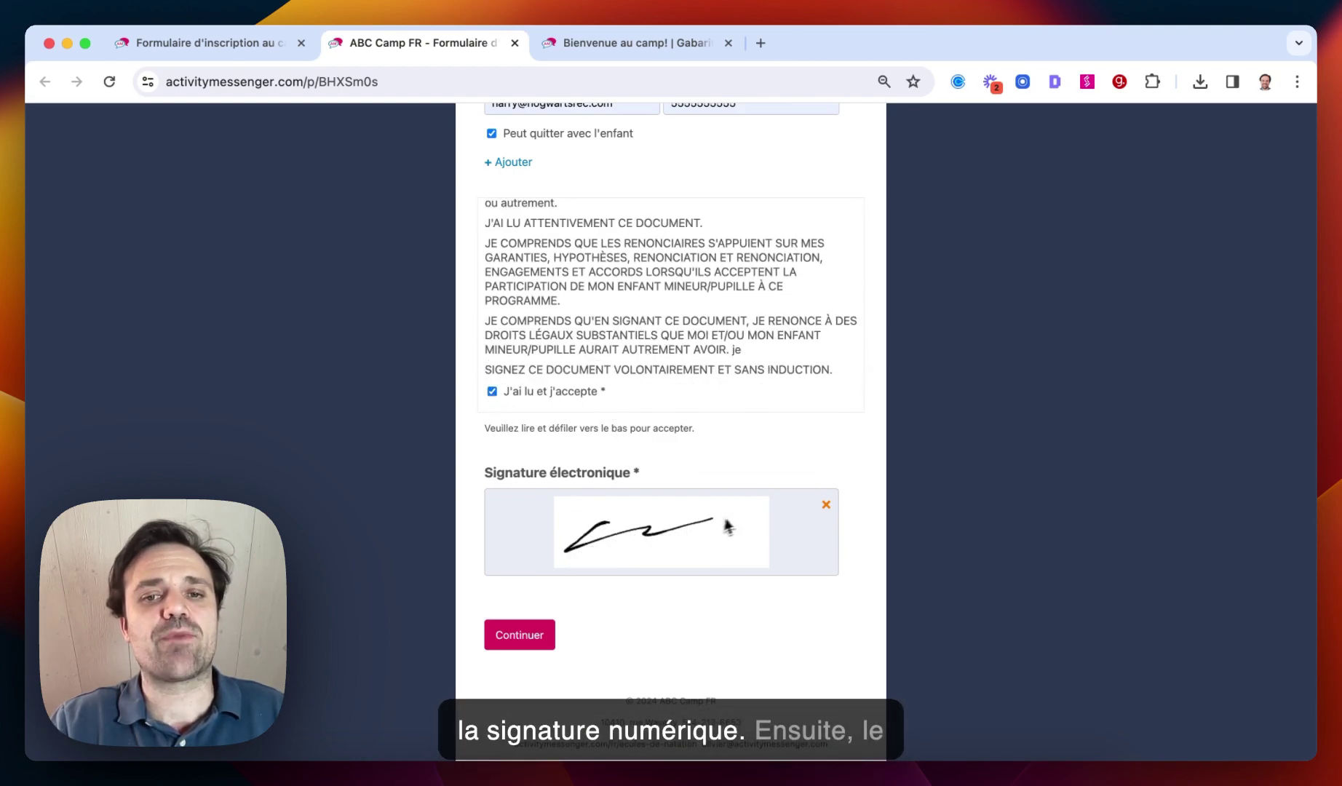
left_click(520, 636)
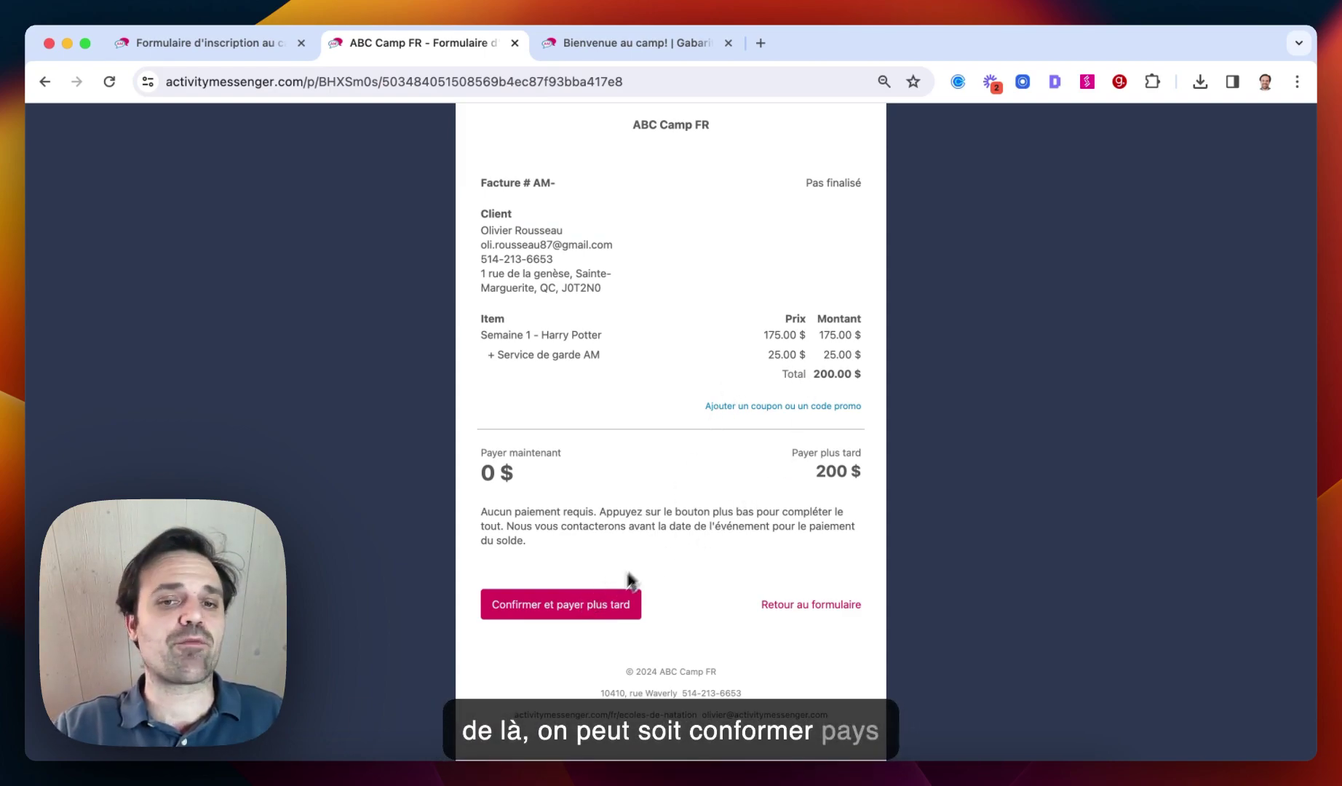
Choose 'Confirmer et payer plus tard', review invoice AM-6 for 200.00 $, and return to the admin tab
left_click(569, 620)
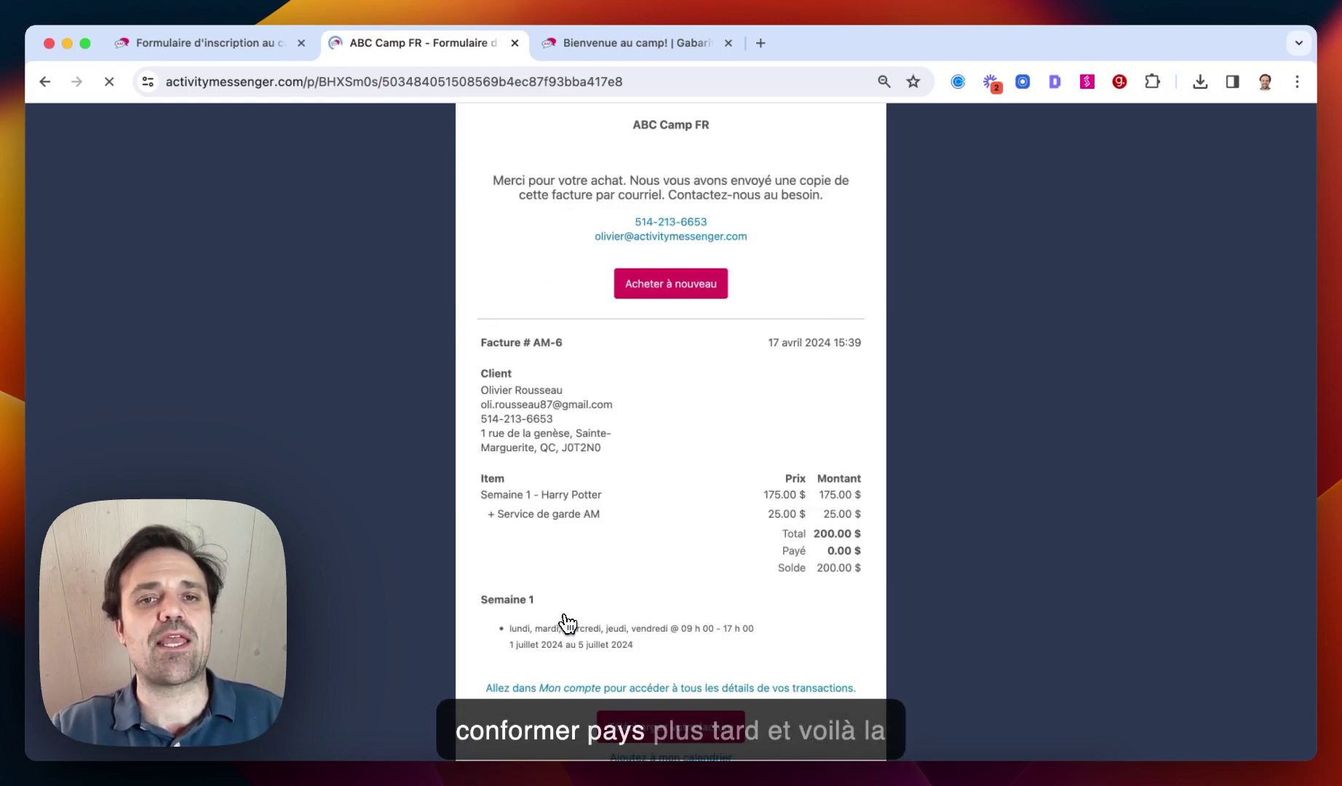
scroll(583, 626, "down", 3)
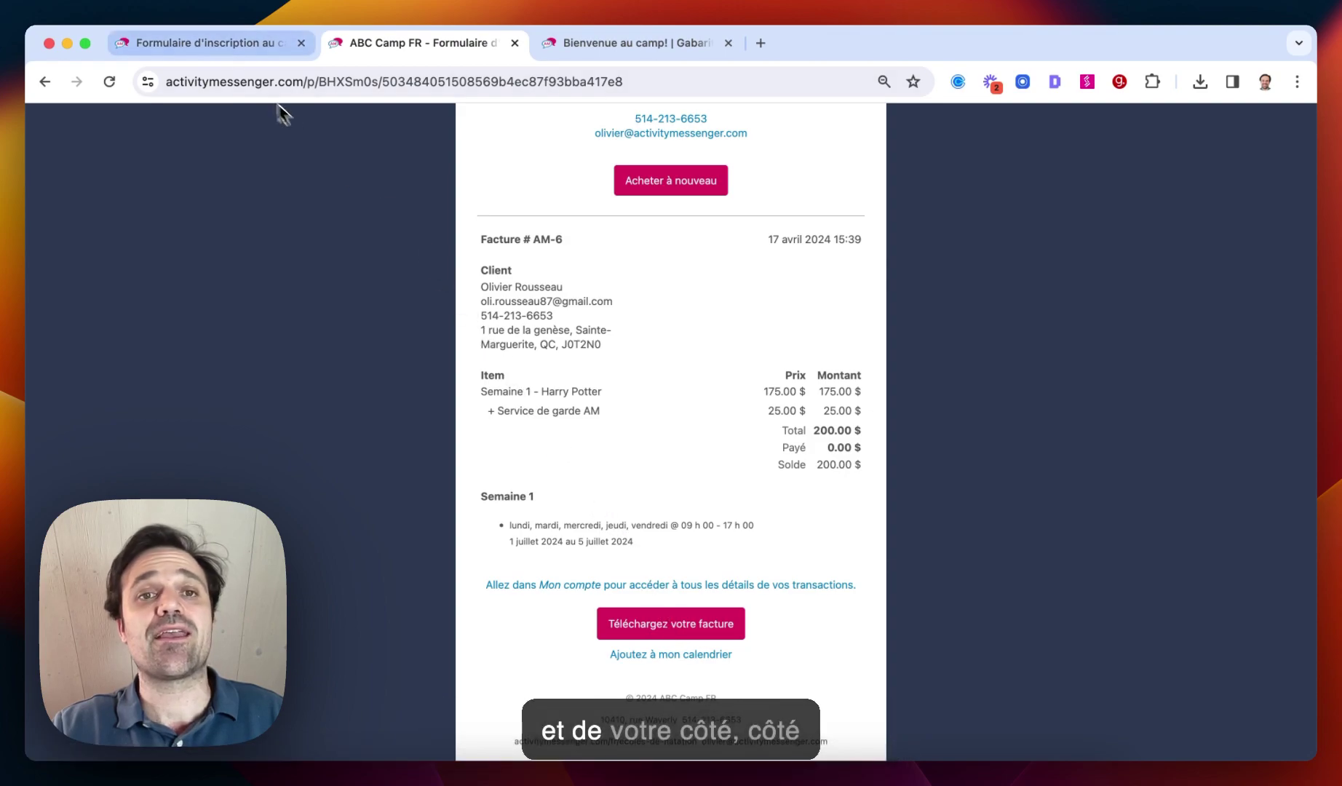
left_click(218, 48)
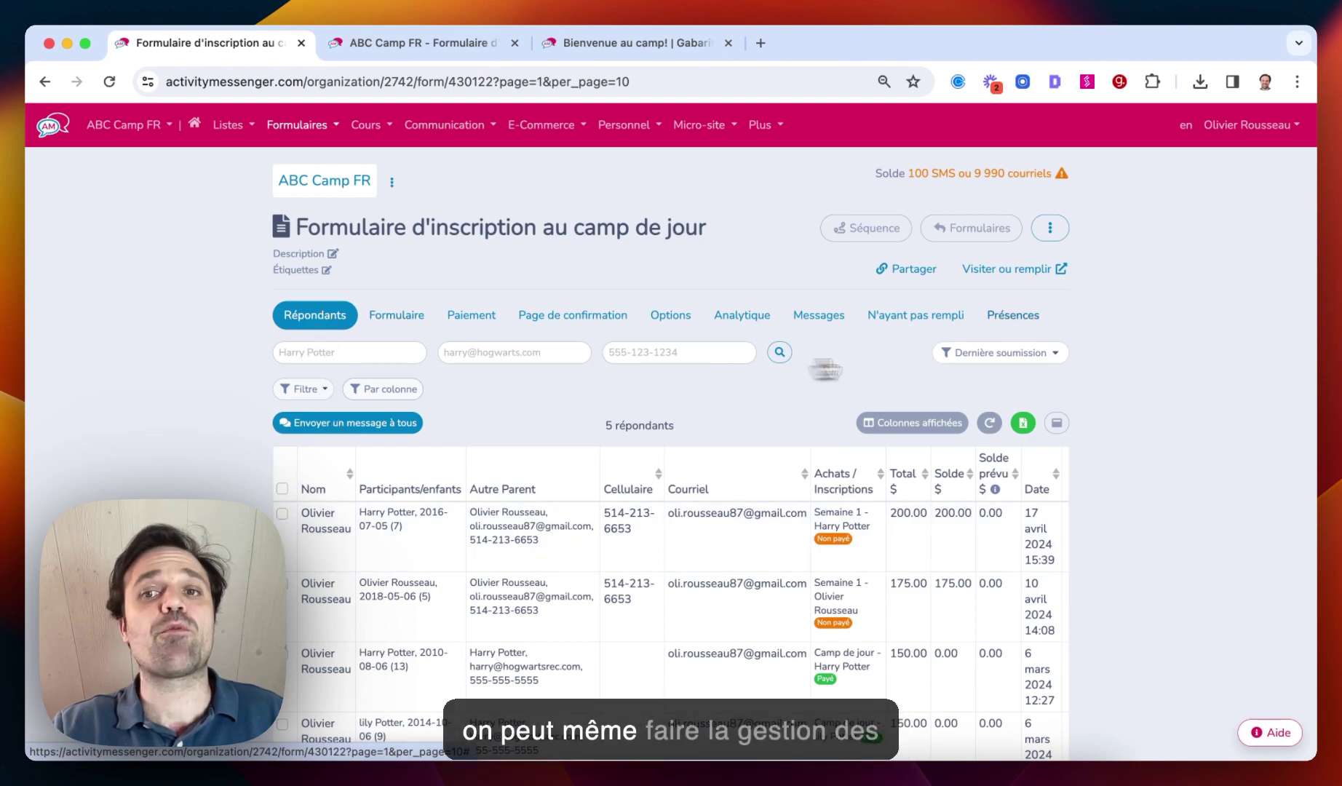
Check Semaine 1 attendance under Présences, then bring up the 'Bienvenue au camp!' template tab
left_click(1008, 317)
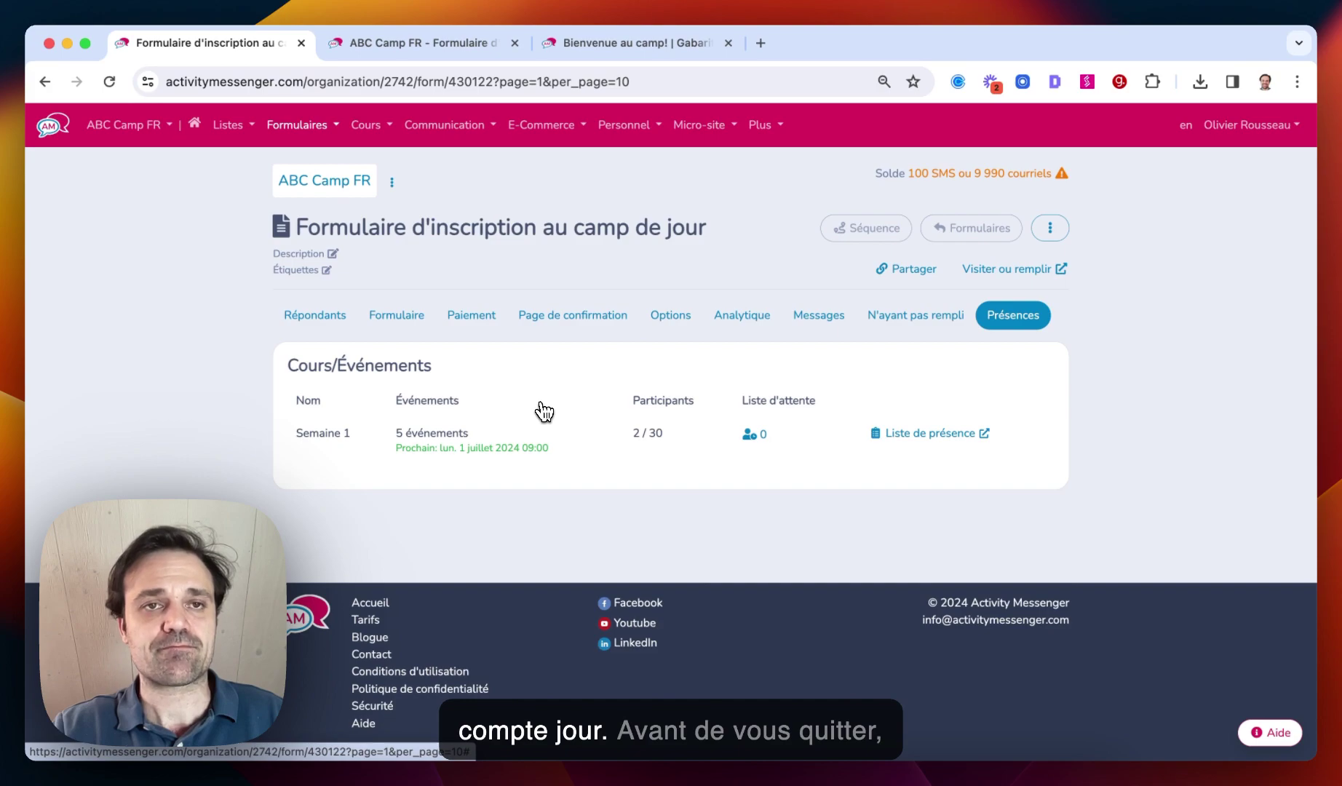
left_click(575, 44)
scroll(573, 335, "down", 5)
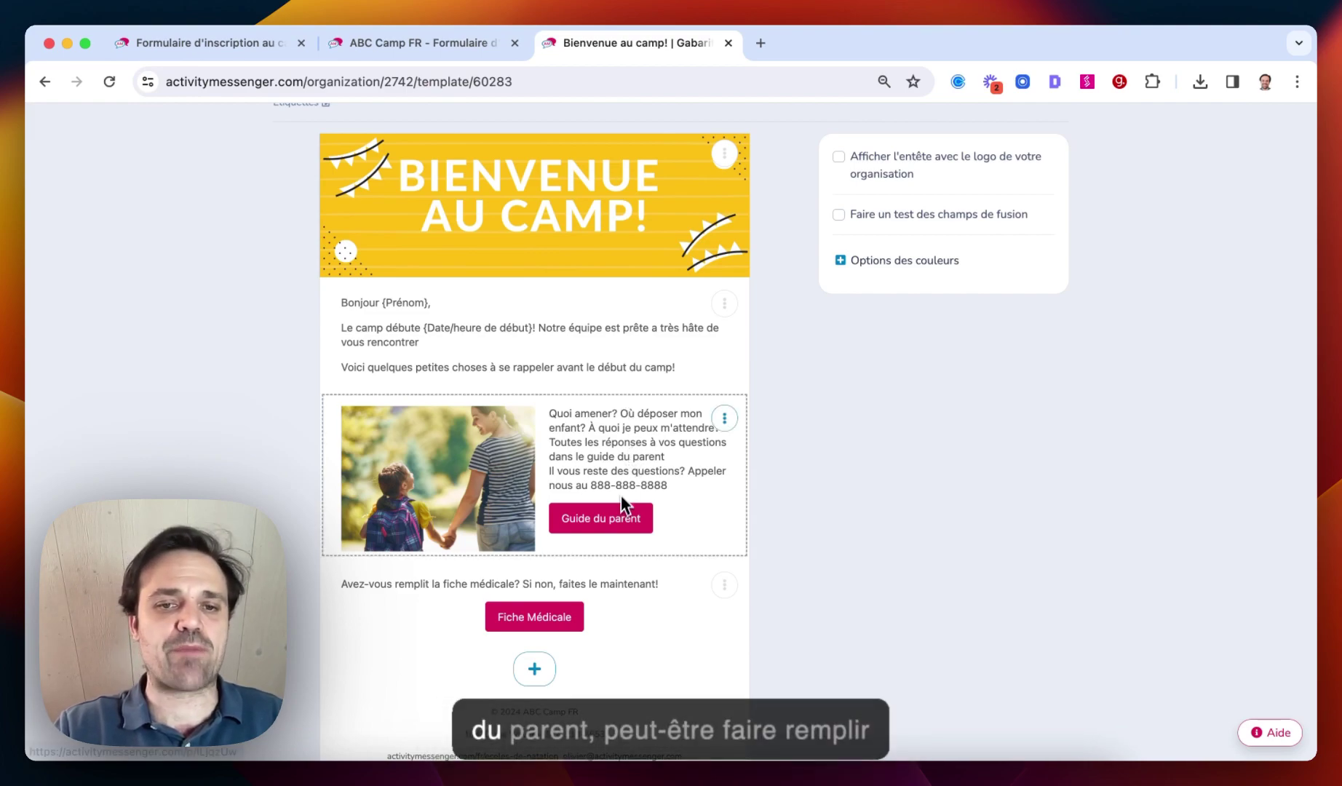
Send the 'Bienvenue au camp!' template to the 'Formulaire d'inscription au camp de jour (5)' form list
scroll(574, 599, "up", 5)
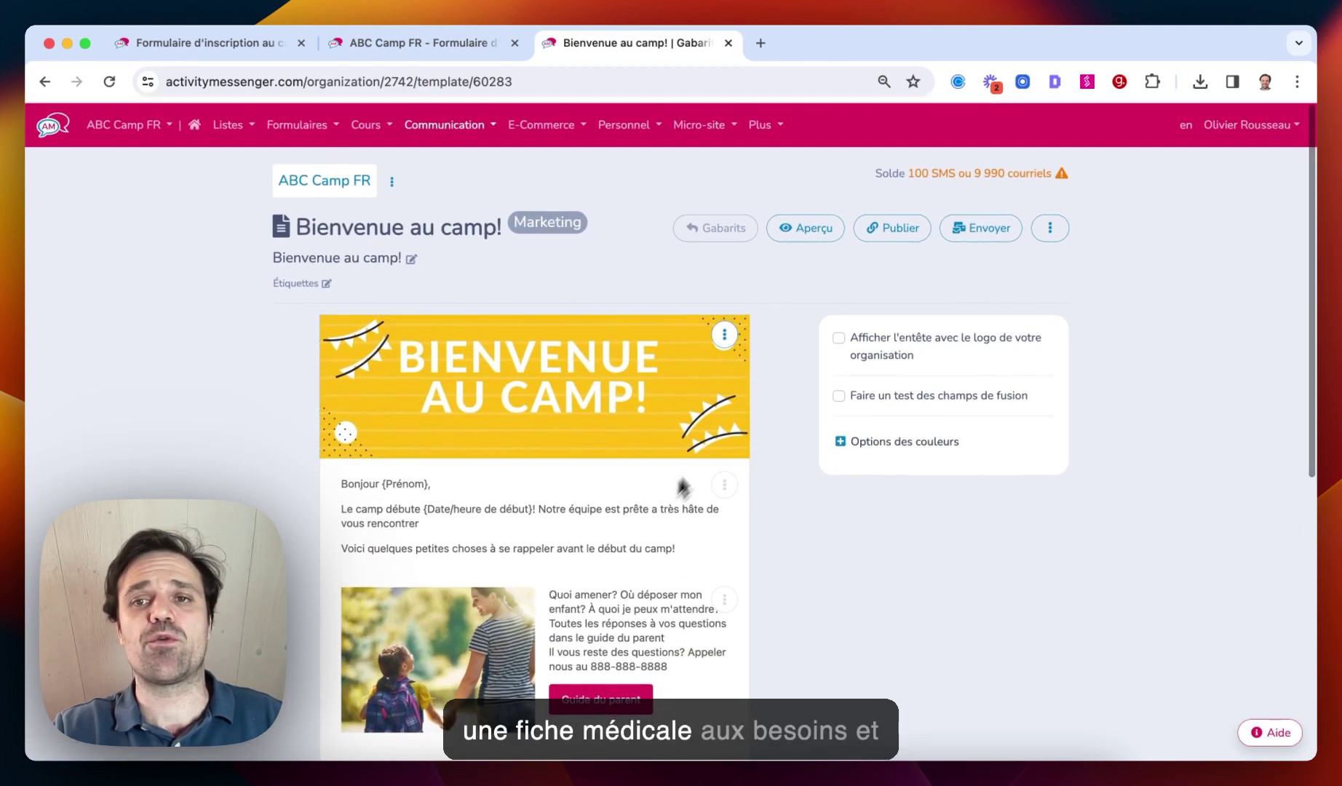
left_click(961, 232)
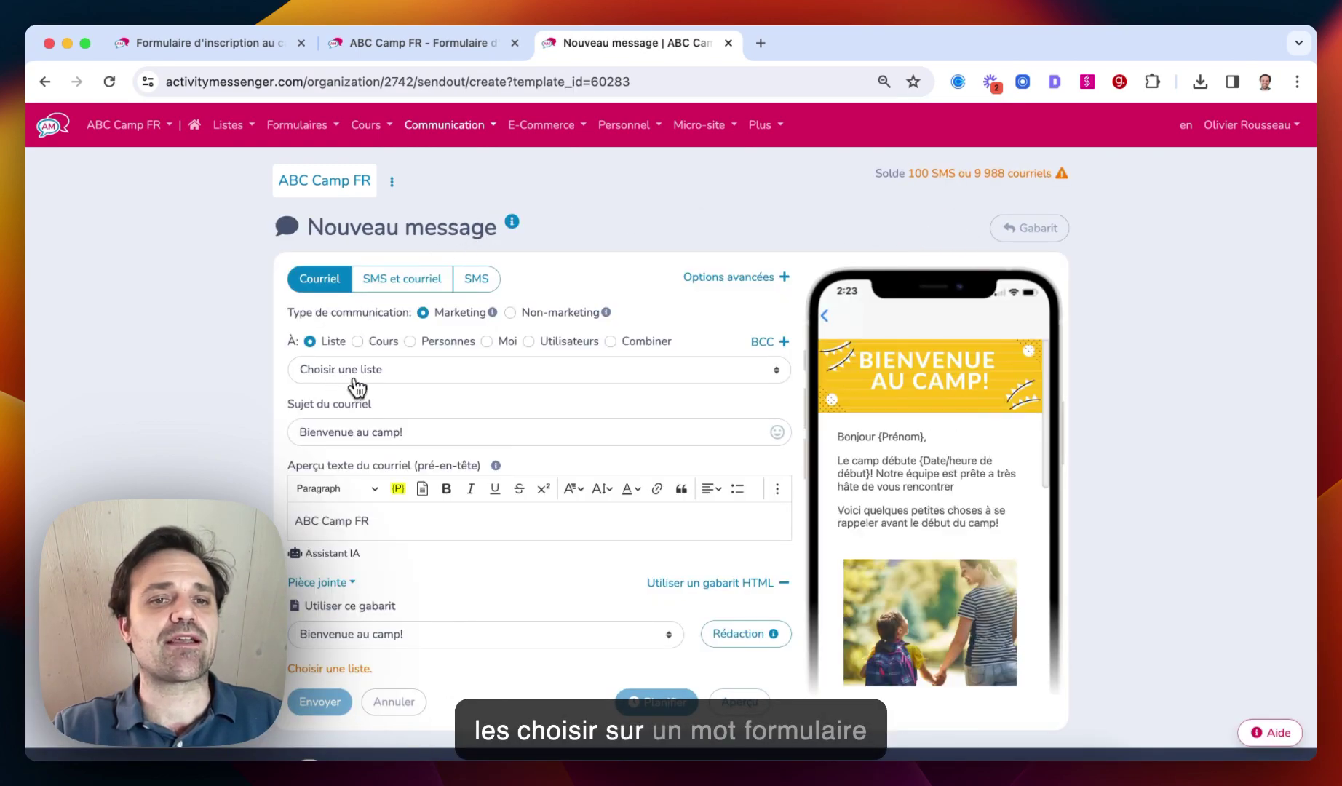
left_click(371, 373)
left_click(374, 405)
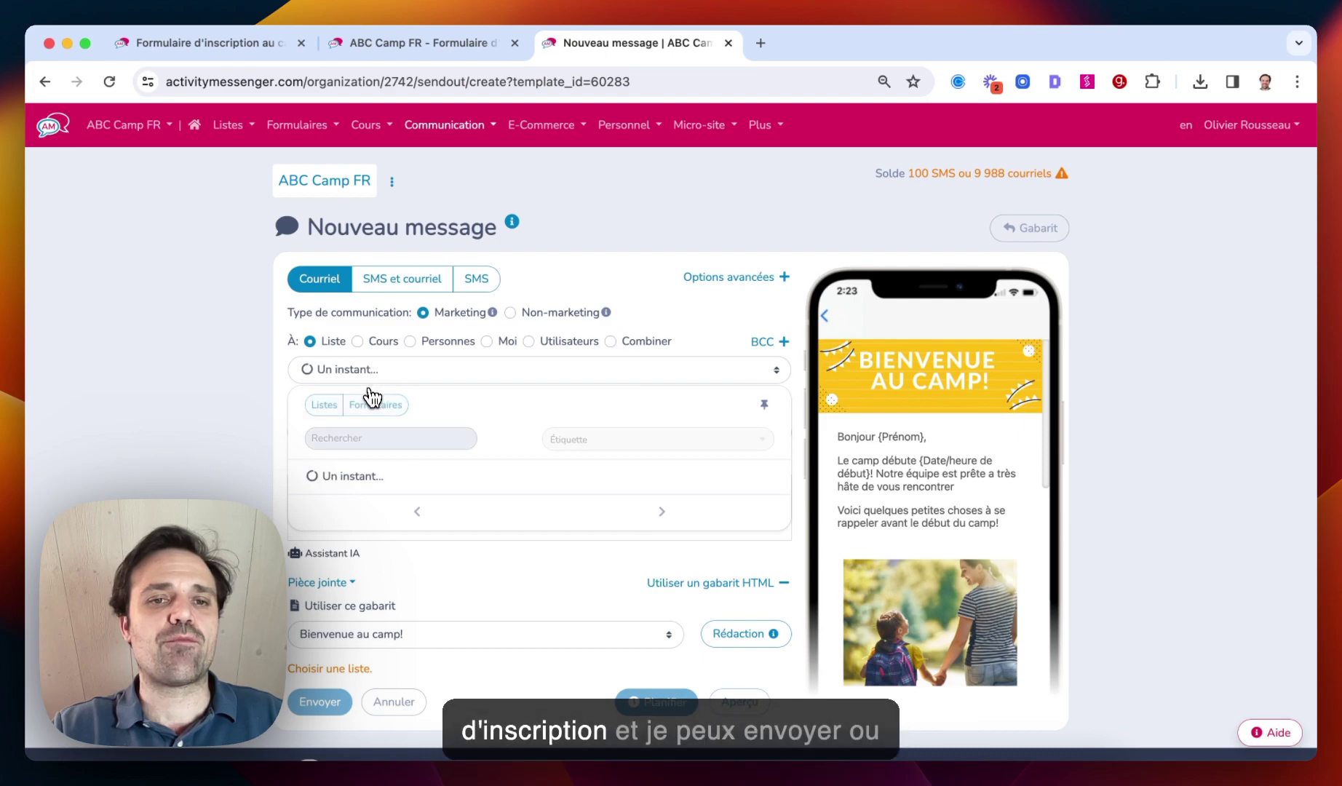
left_click(379, 588)
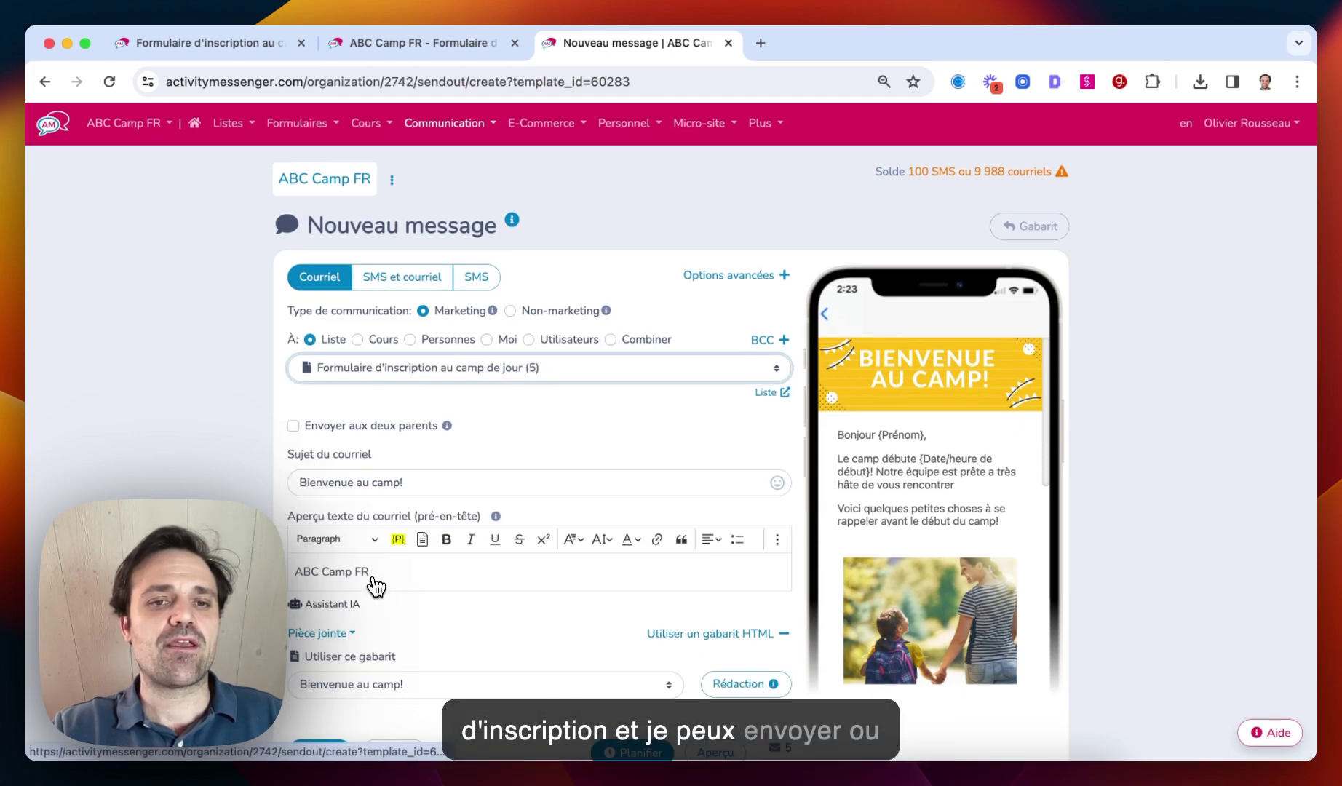
scroll(374, 590, "down", 3)
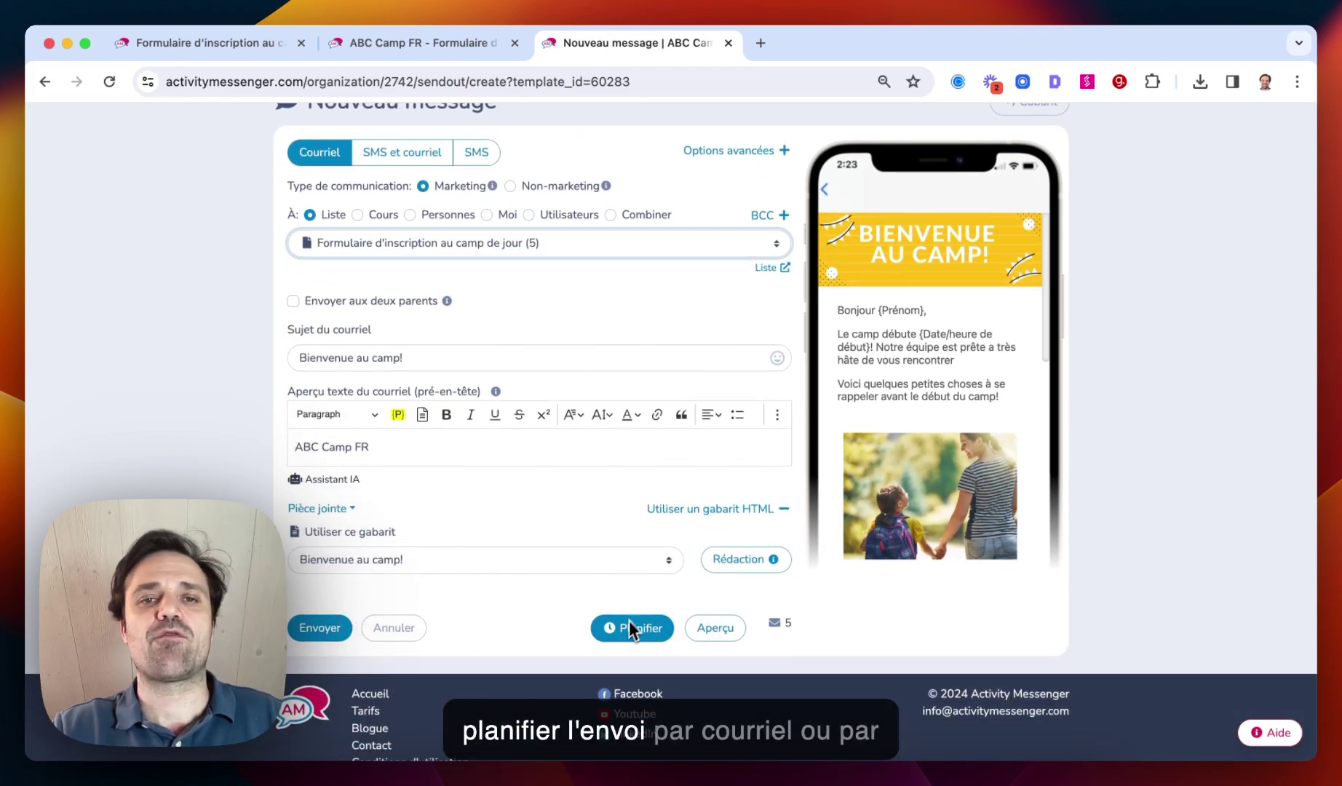
scroll(631, 619, "up", 2)
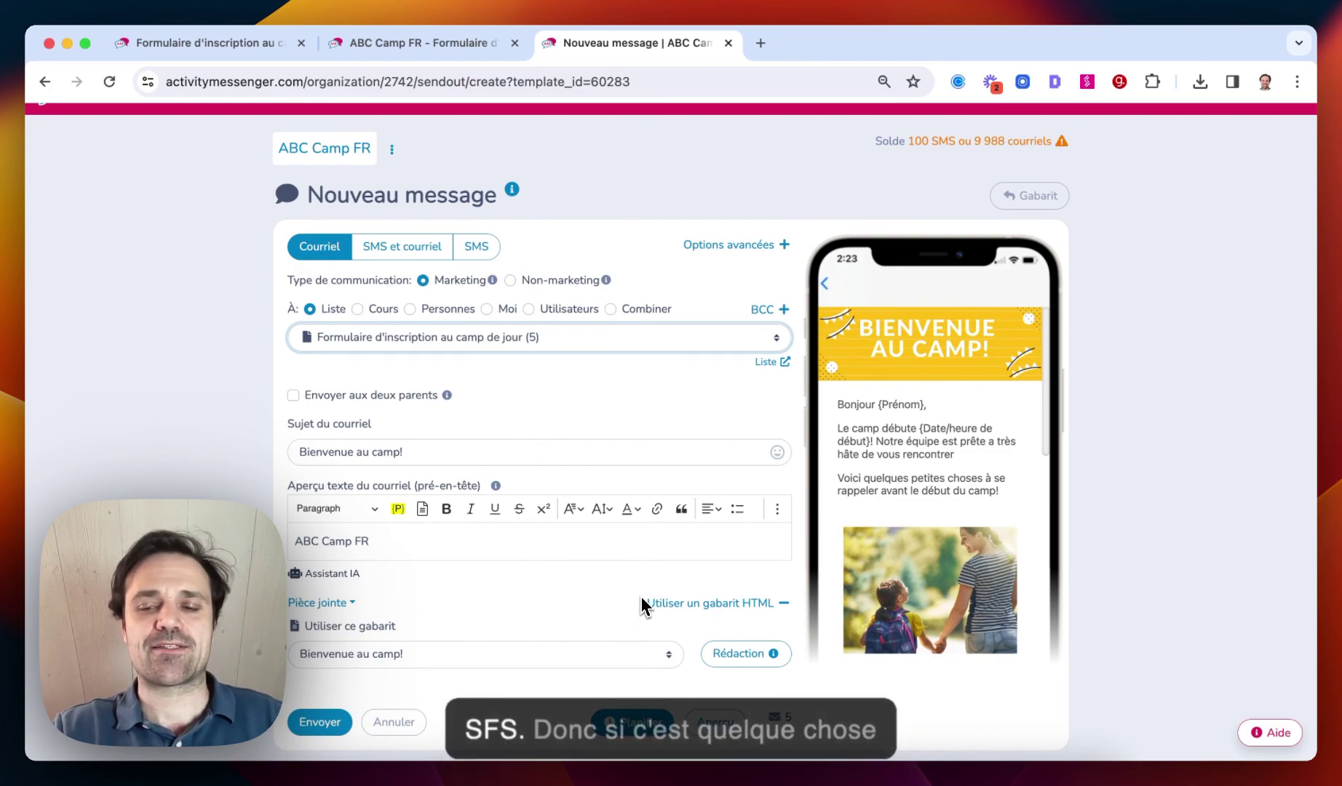